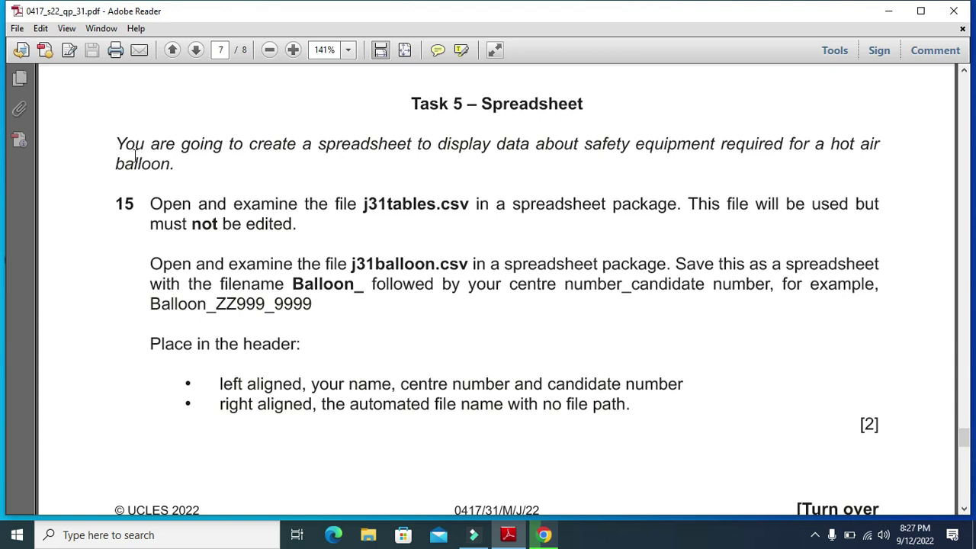
Read the task's opening instructions, then open j31tables from the June 31 22 folder
left_click_drag(112, 145, 881, 155)
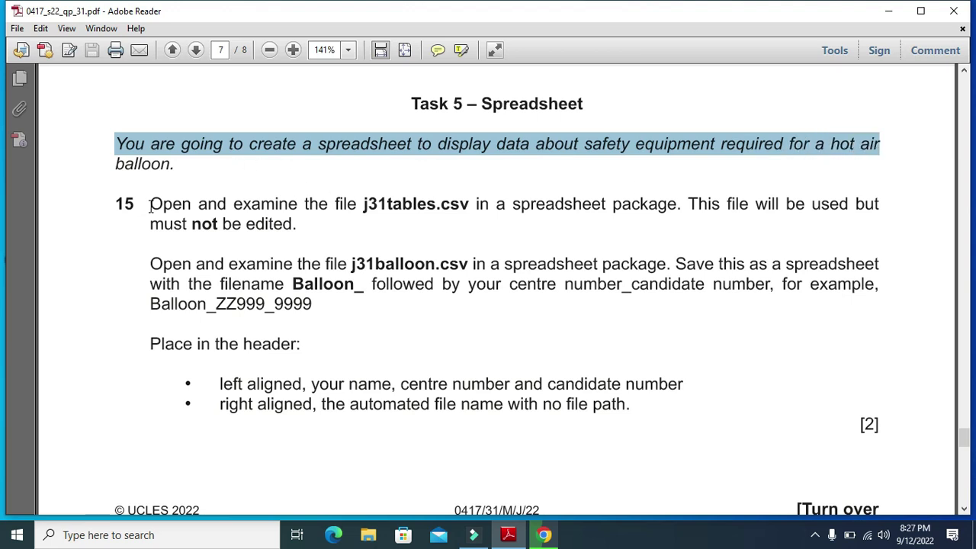
left_click_drag(151, 205, 467, 218)
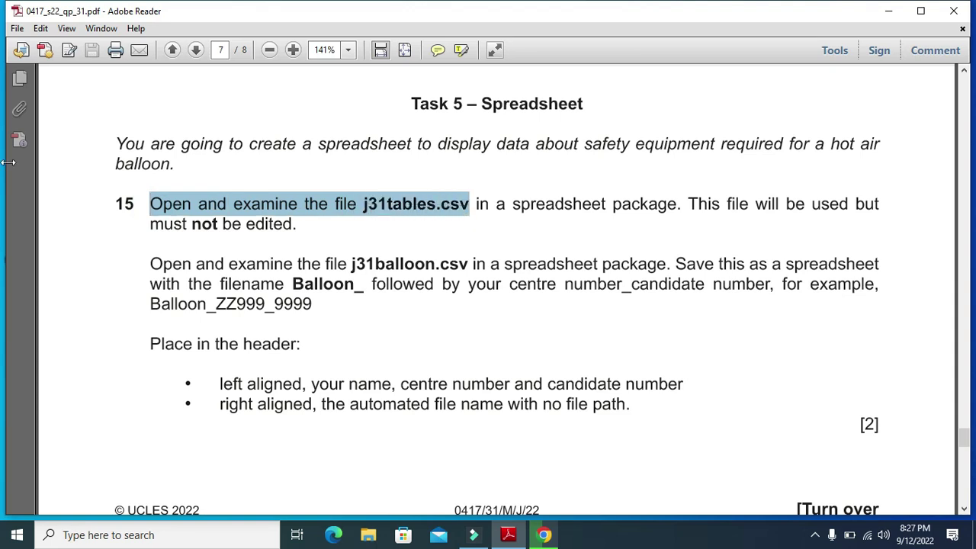
left_click(889, 21)
double_click(830, 27)
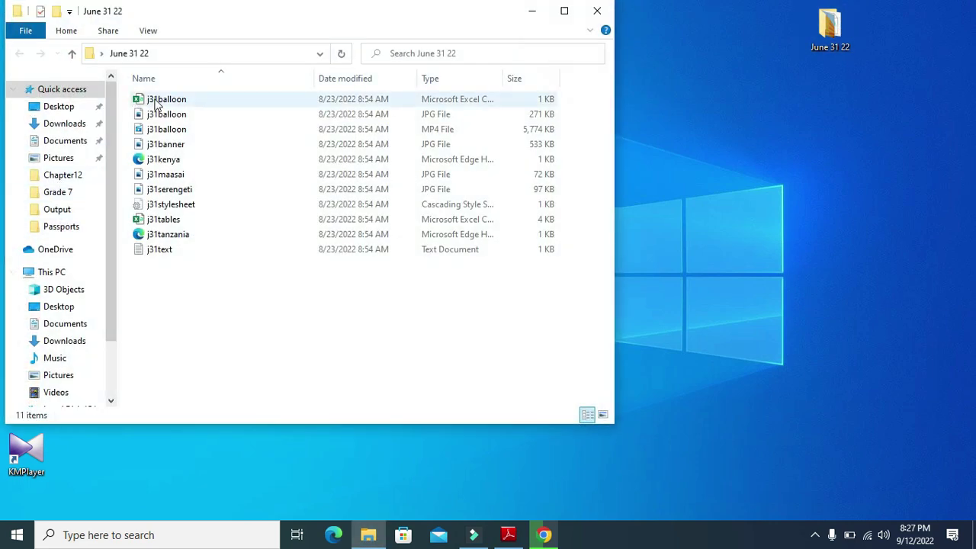
double_click(162, 219)
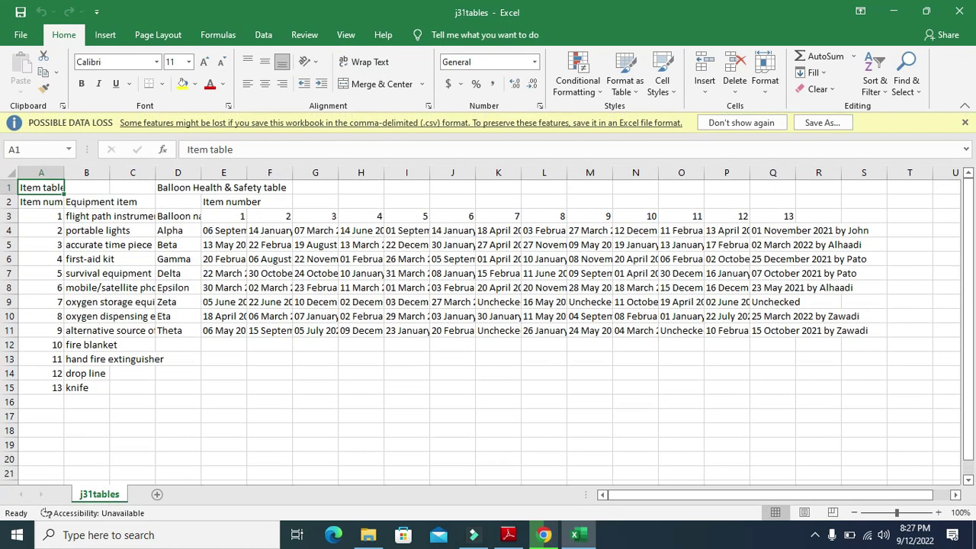
AutoFit every column of j31tables so full dates and names are readable, then inspect the data
left_click(11, 174)
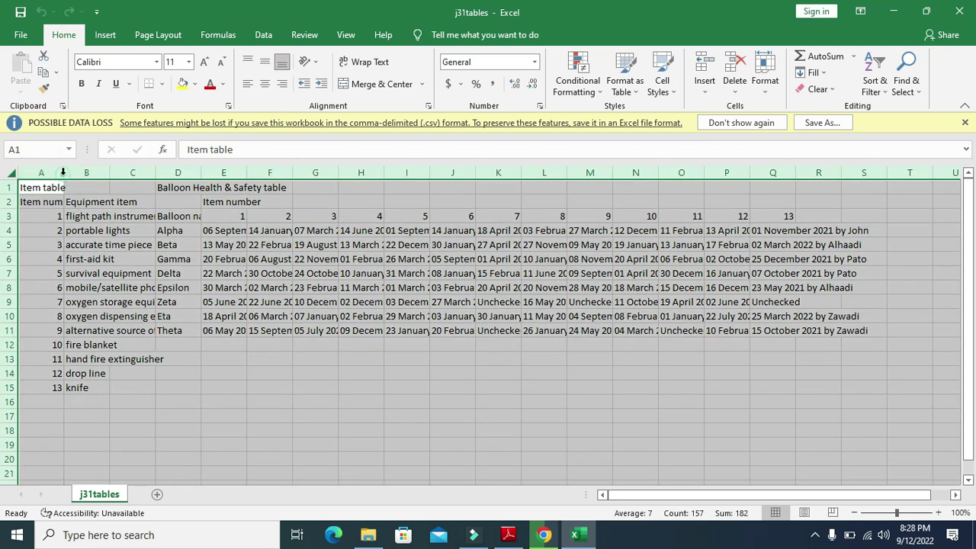
double_click(61, 174)
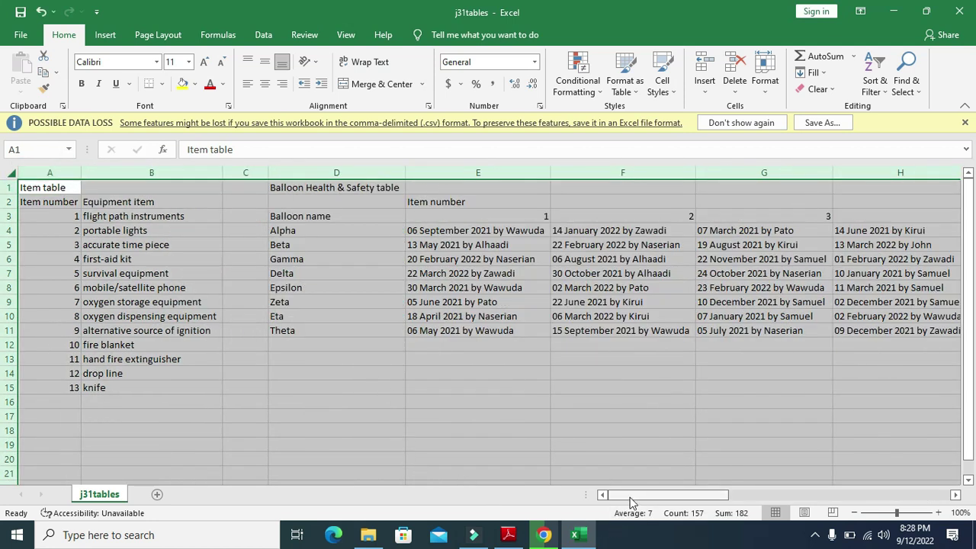
left_click_drag(630, 501, 683, 502)
left_click(694, 514)
left_click(758, 482)
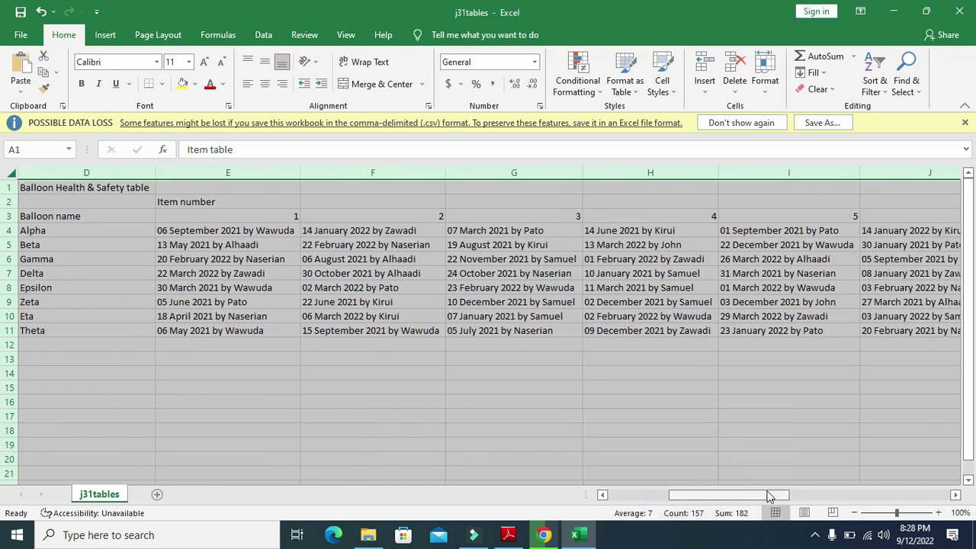
left_click_drag(767, 497, 678, 498)
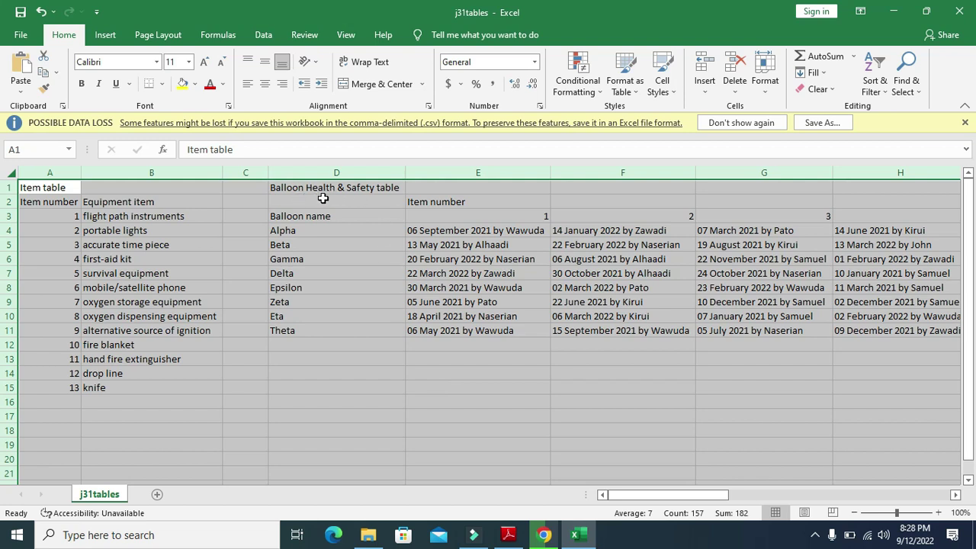
left_click(508, 535)
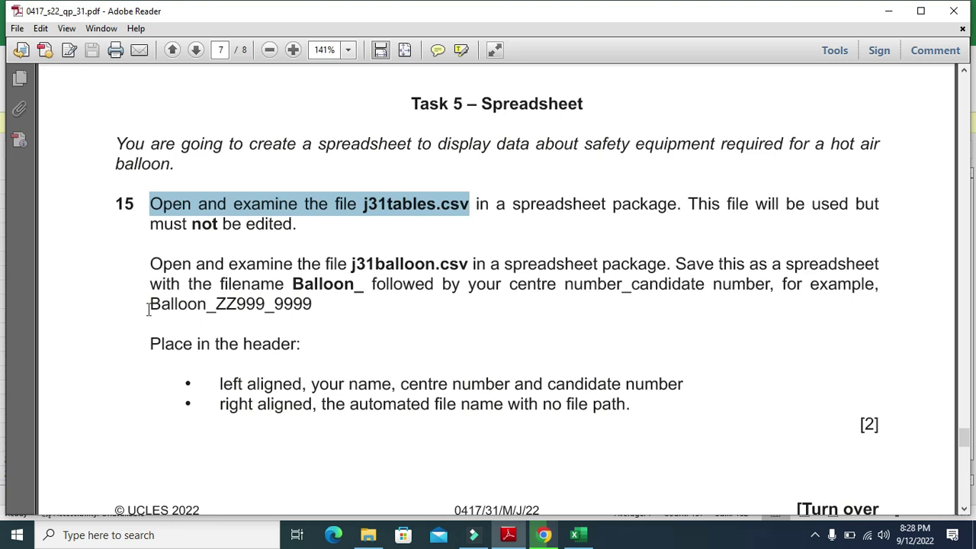
Highlight the instruction to open j31balloon.csv in the question paper
left_click_drag(150, 265, 789, 266)
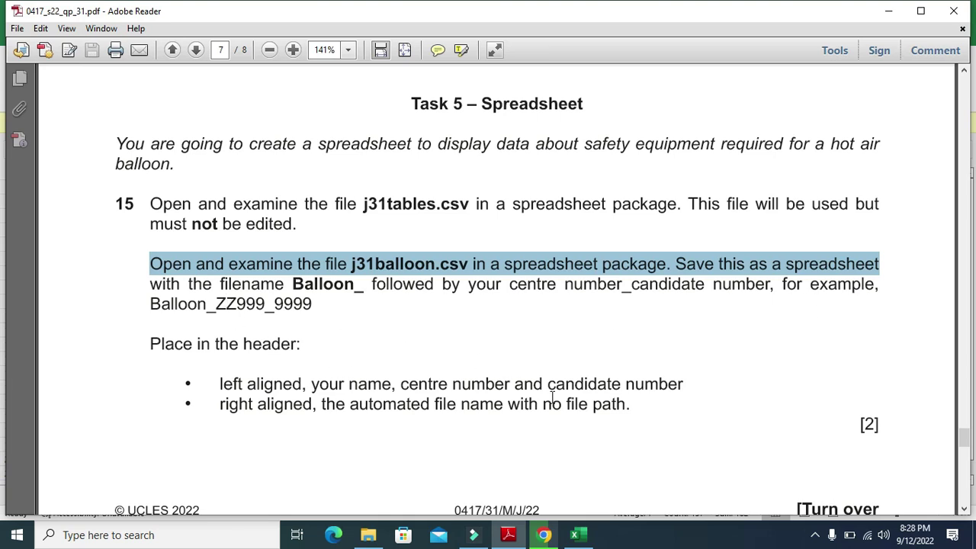
Open j31balloon from the task folder and AutoFit all its columns to show full labels
left_click(369, 535)
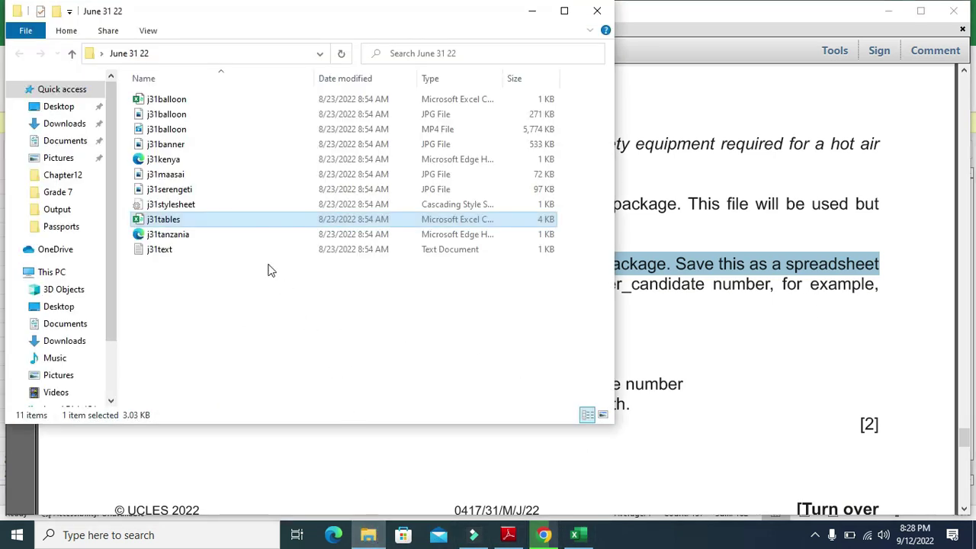
left_click(188, 102)
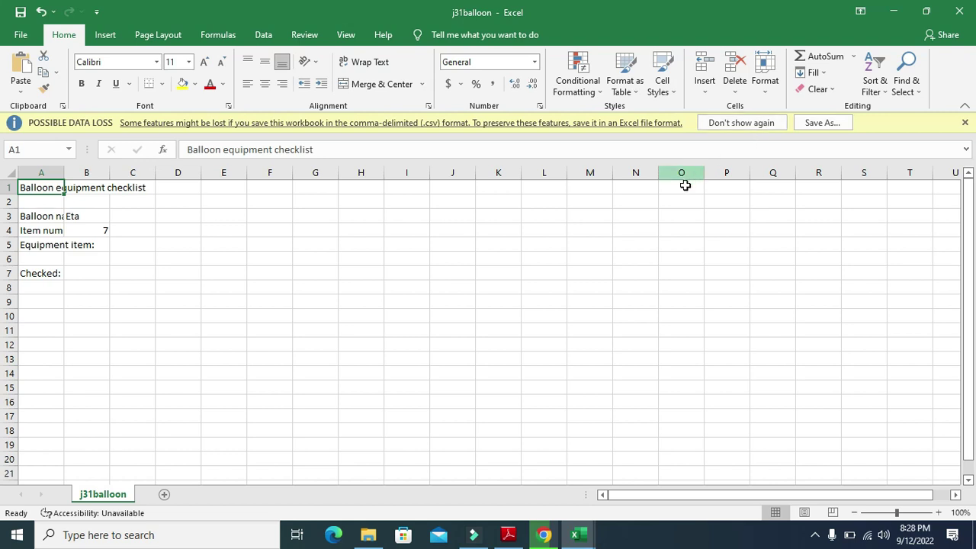
left_click(10, 175)
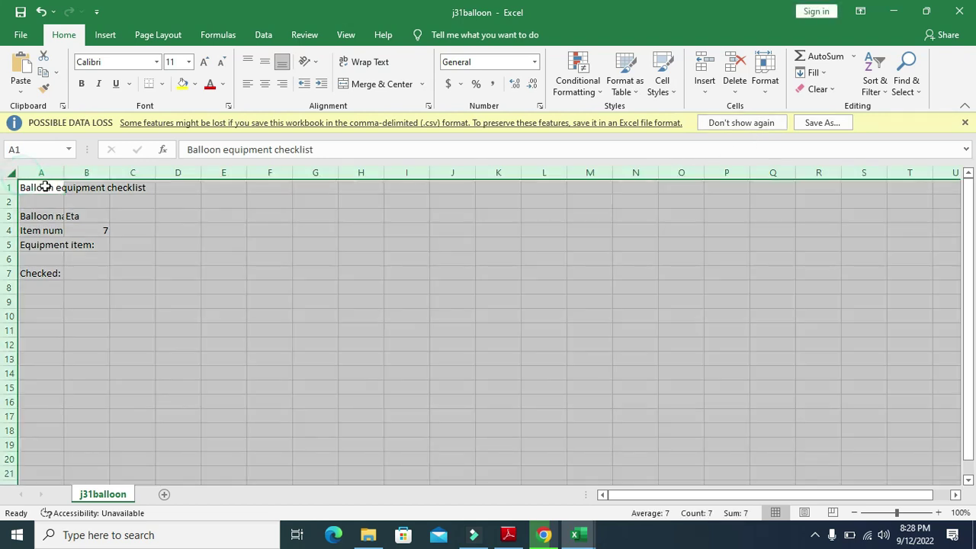
double_click(64, 173)
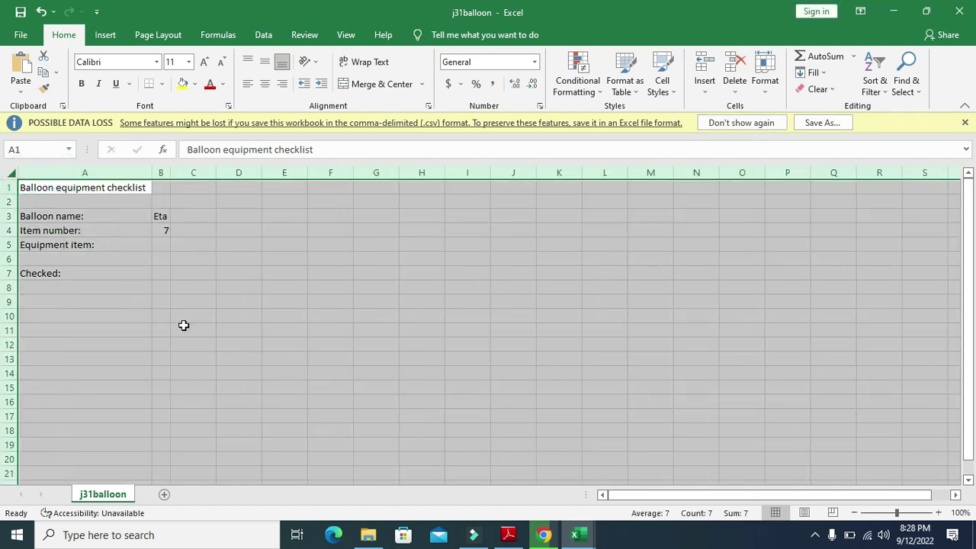
left_click(508, 535)
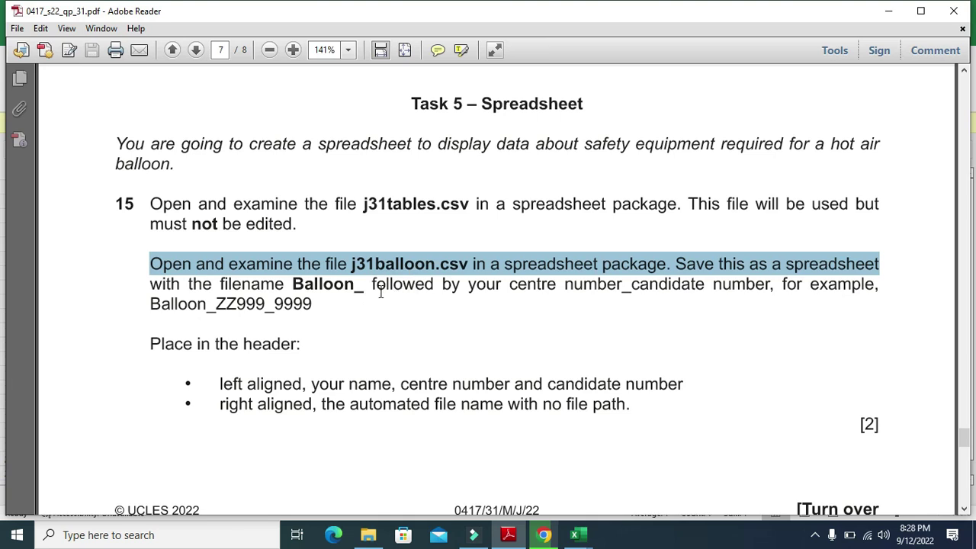
left_click(587, 532)
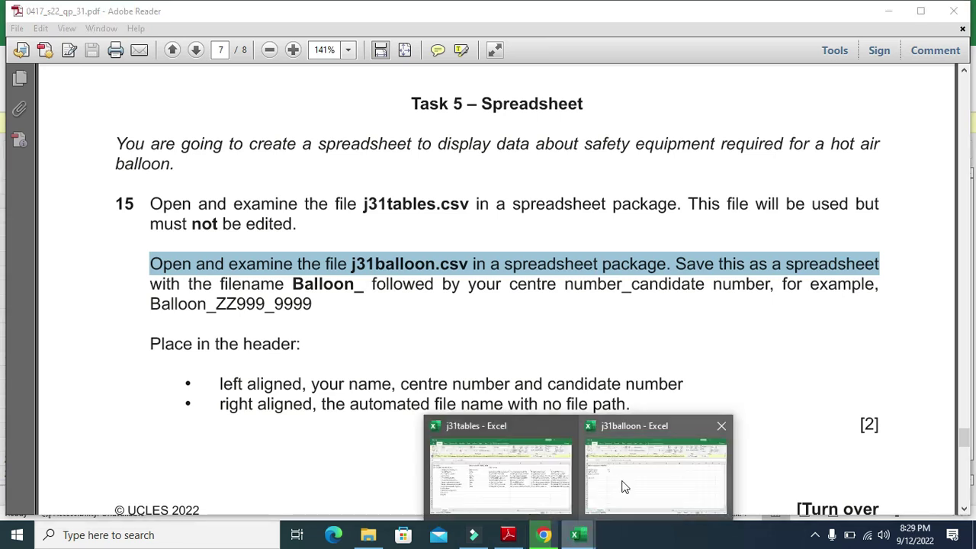
Start Save As for j31balloon, removing j31 from the file name and appending _OM
left_click(603, 492)
key("ctrl+a")
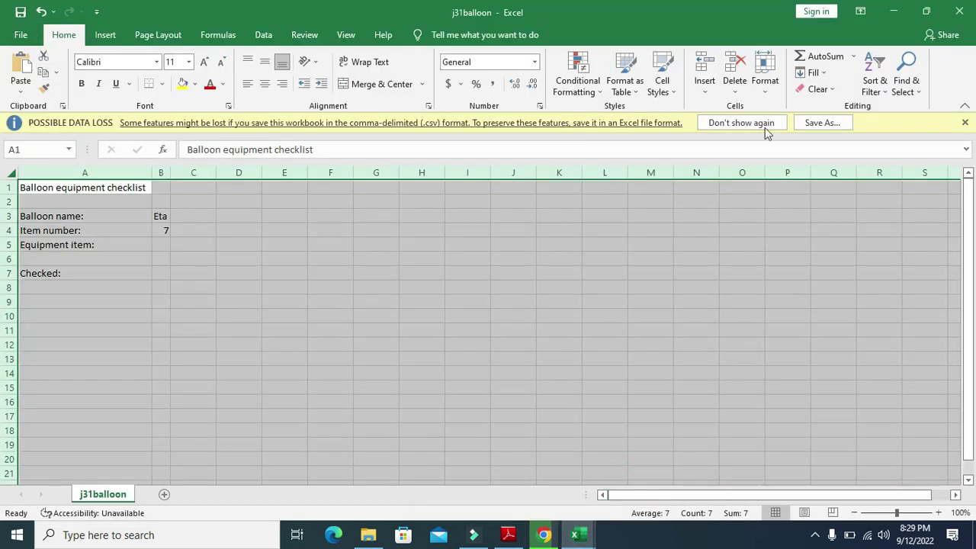
left_click(821, 123)
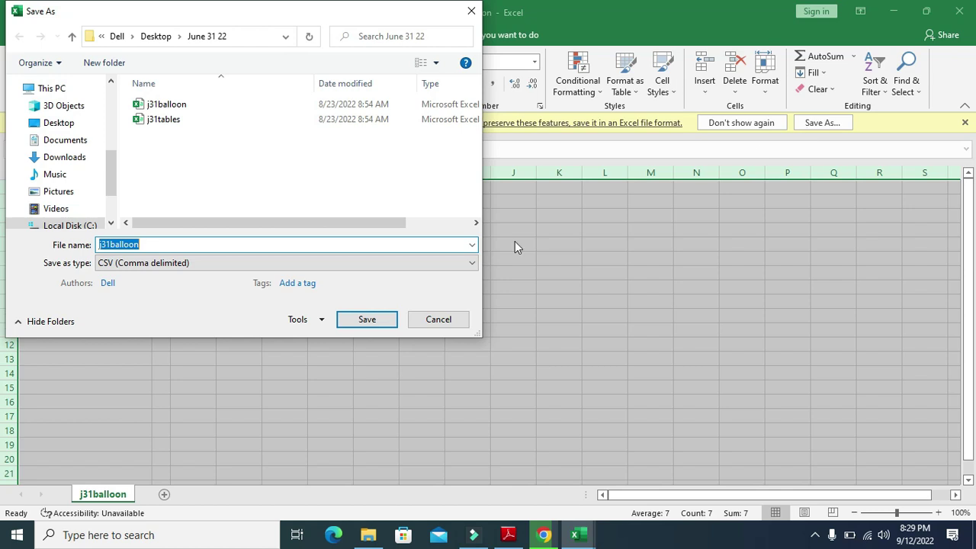
left_click(112, 245)
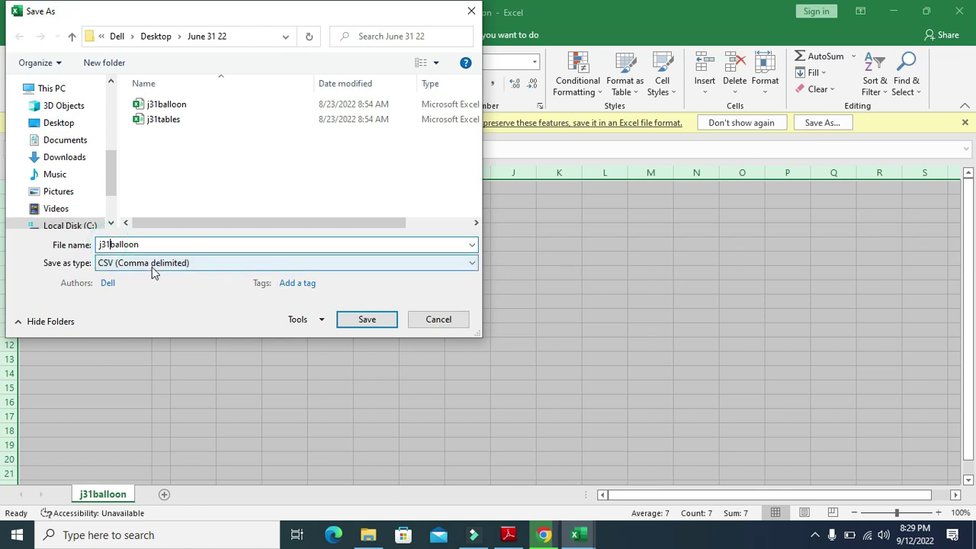
key("BackSpace")
key("BackSpace")
key("BackSpace")
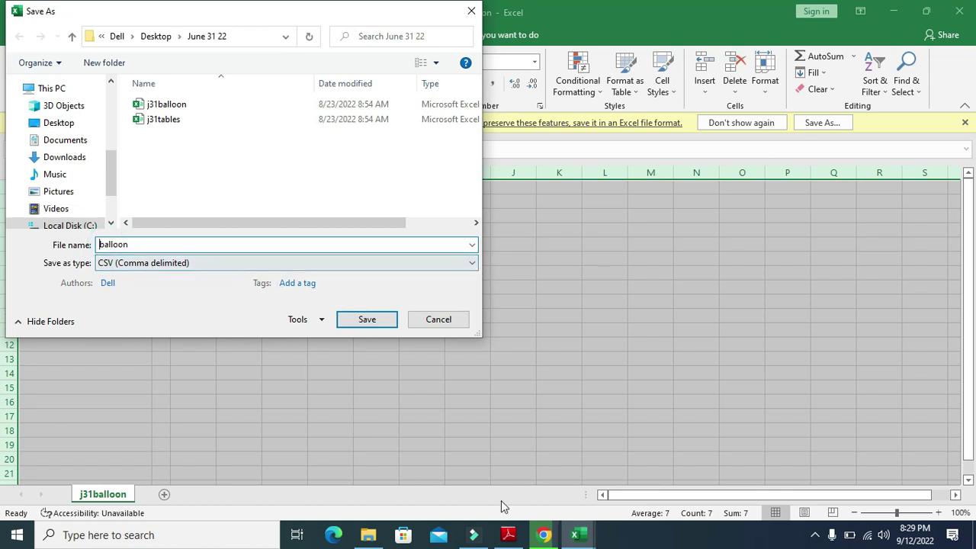
left_click(508, 536)
left_click(508, 536)
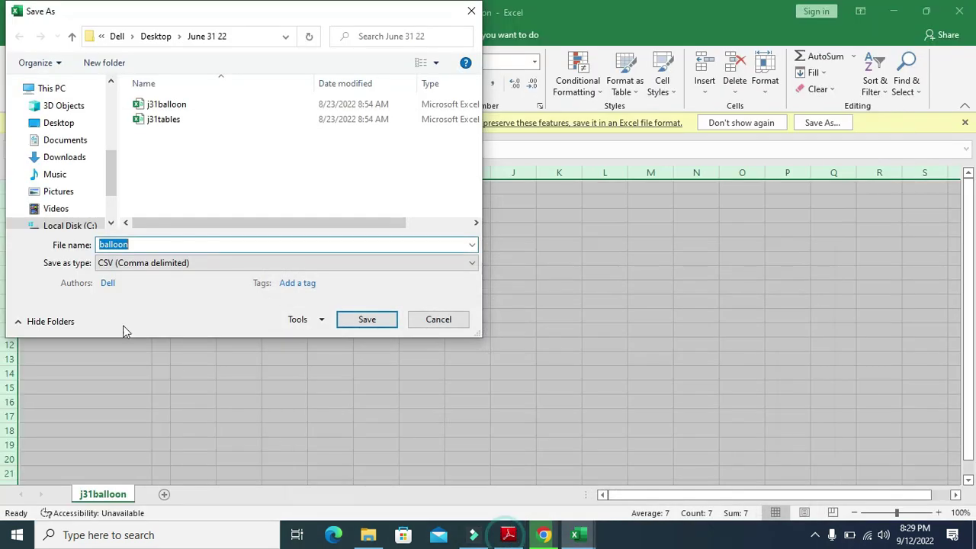
left_click(140, 244)
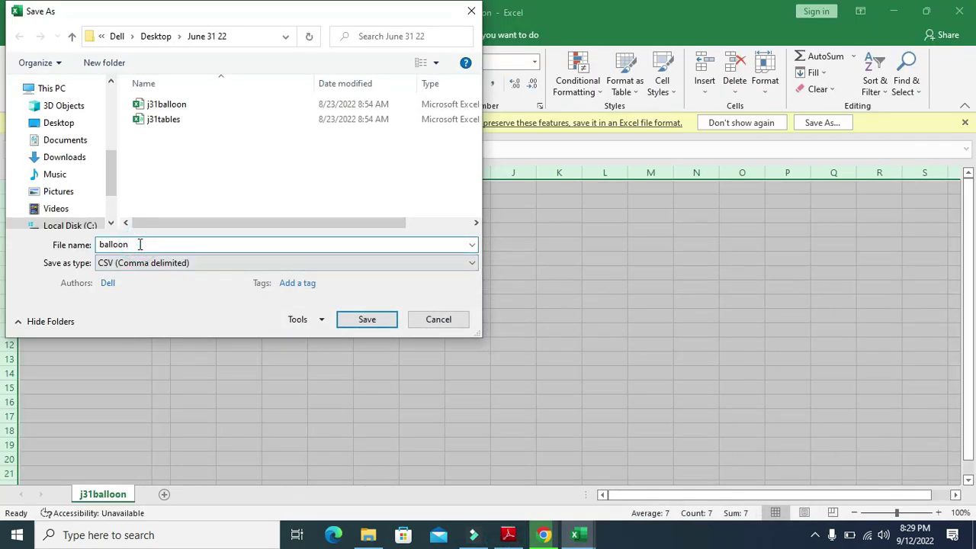
Capitalise the name to Balloon and save the file as an Excel Workbook
left_click(102, 244)
key("BackSpace")
type("B")
left_click(144, 262)
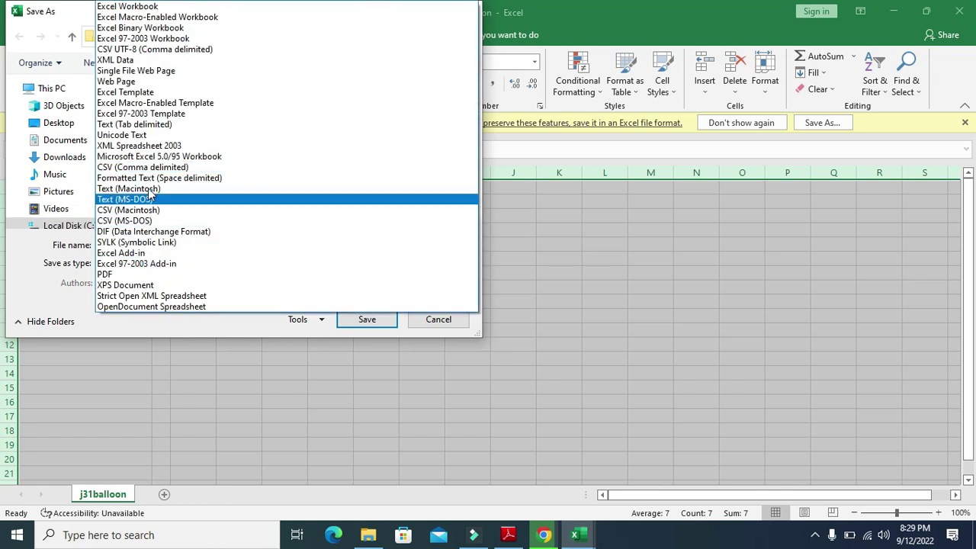
left_click(150, 9)
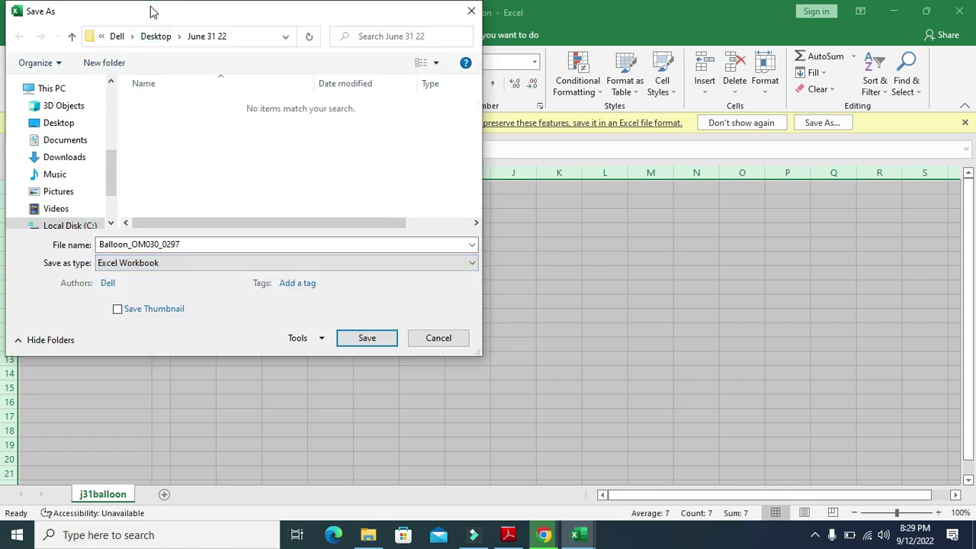
left_click(369, 339)
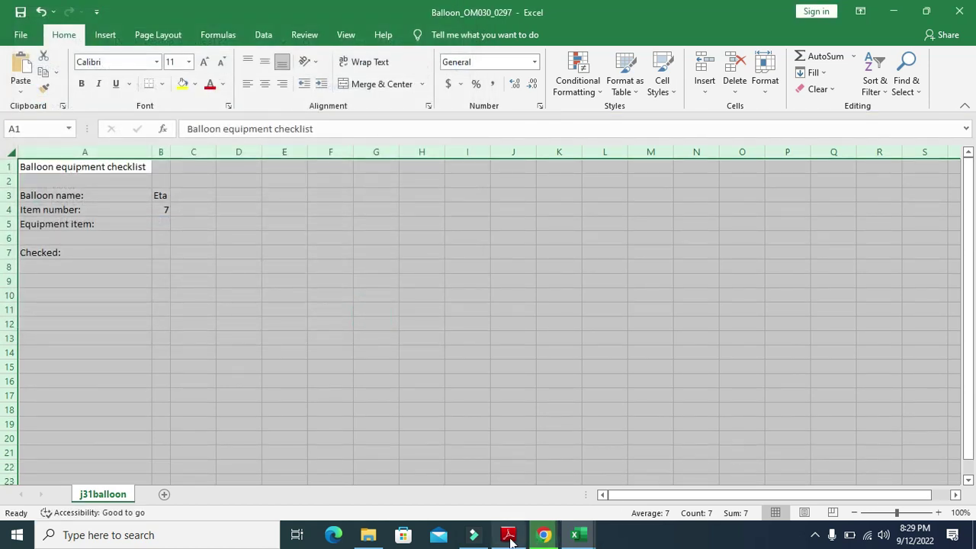
Review the question paper's requirement for a left-aligned header
left_click(508, 535)
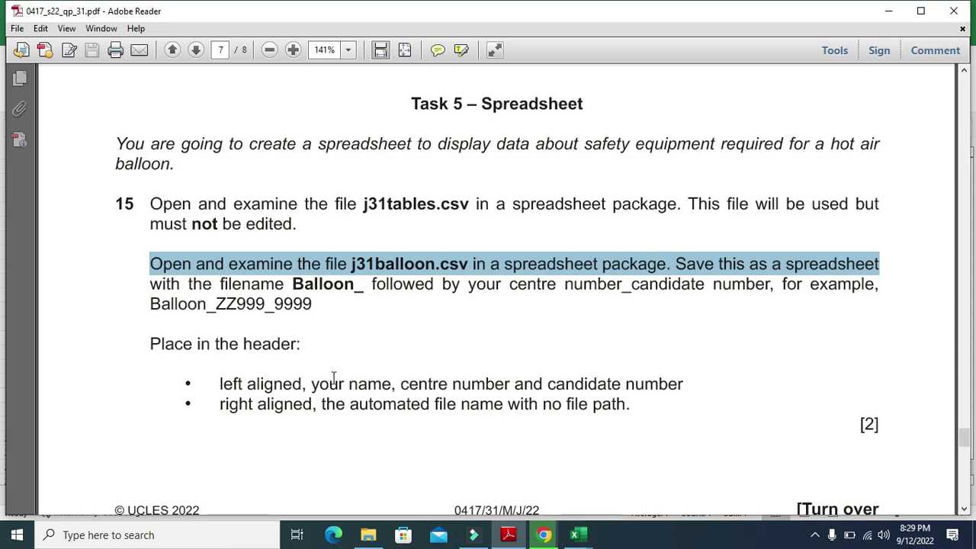
left_click_drag(148, 344, 286, 359)
left_click_drag(220, 384, 687, 385)
Return to the Balloon workbook and open its File backstage
left_click(578, 535)
left_click(653, 477)
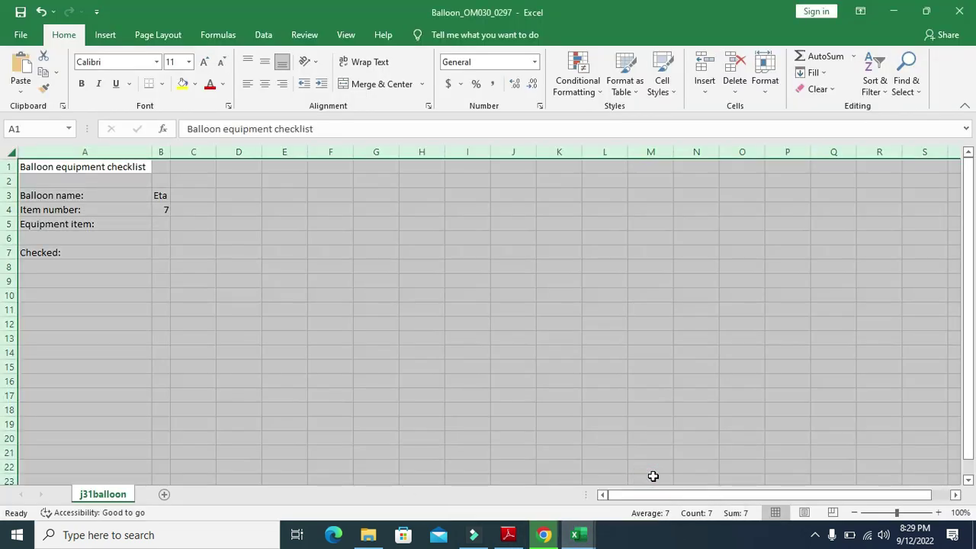
left_click(110, 35)
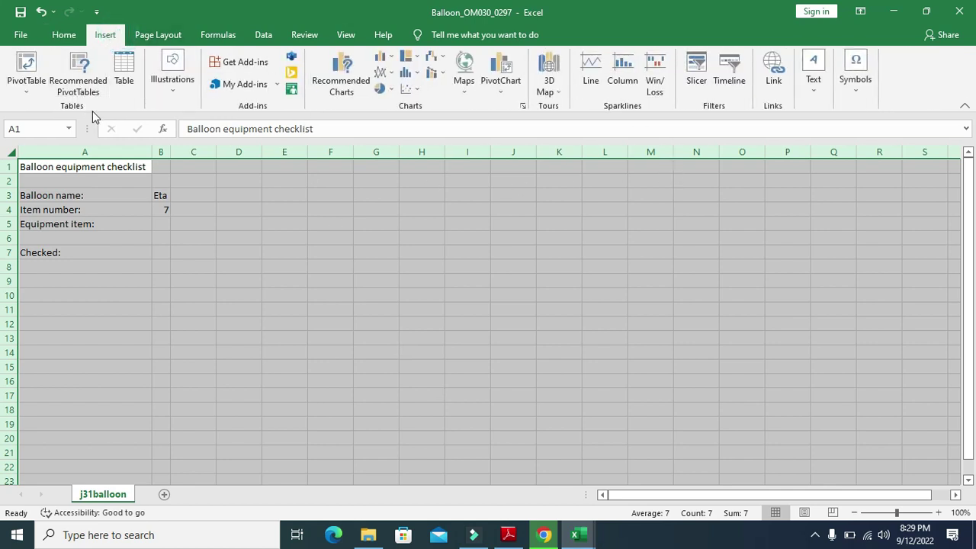
left_click(22, 35)
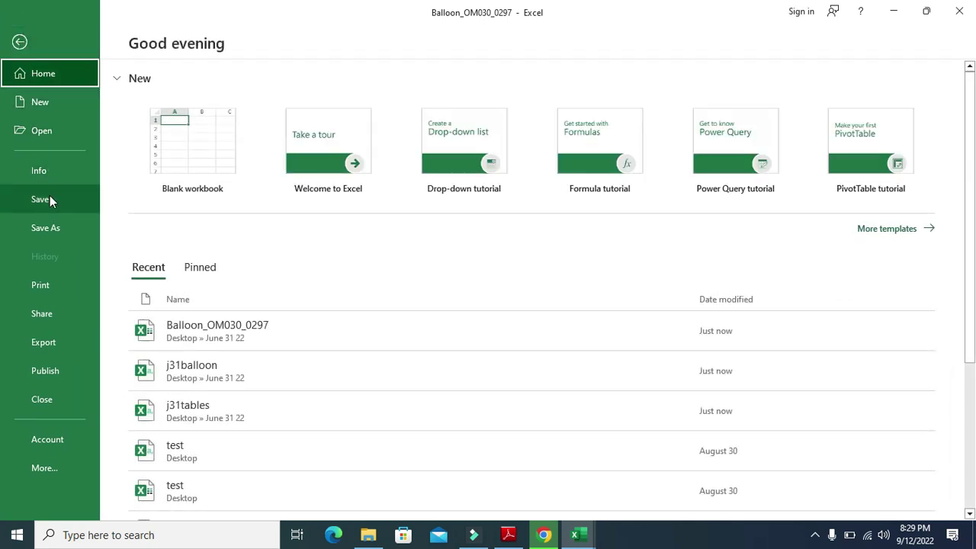
Create a custom header with the candidate's name and numbers in the left section
left_click(54, 285)
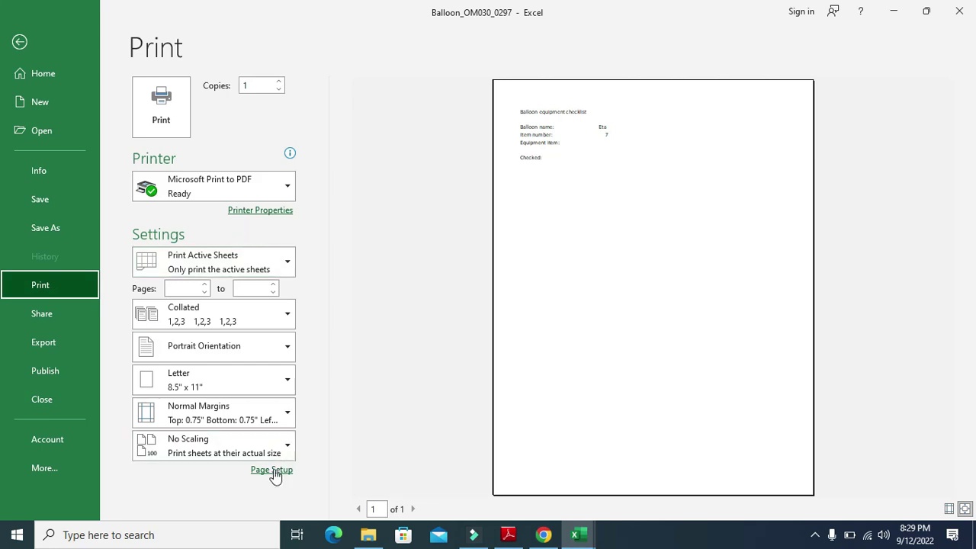
left_click(272, 471)
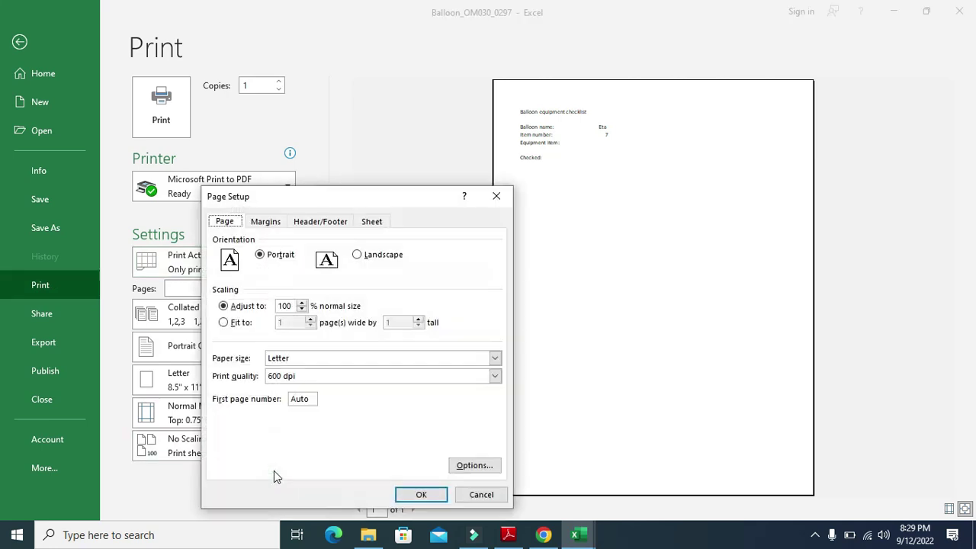
left_click(324, 222)
left_click(333, 317)
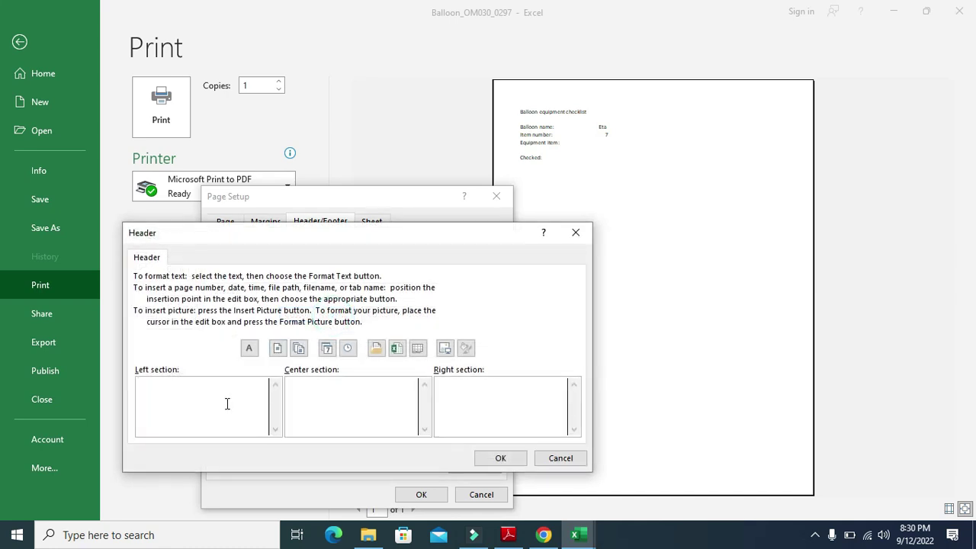
Insert the automatic file name in the right header section and apply the header
left_click(509, 535)
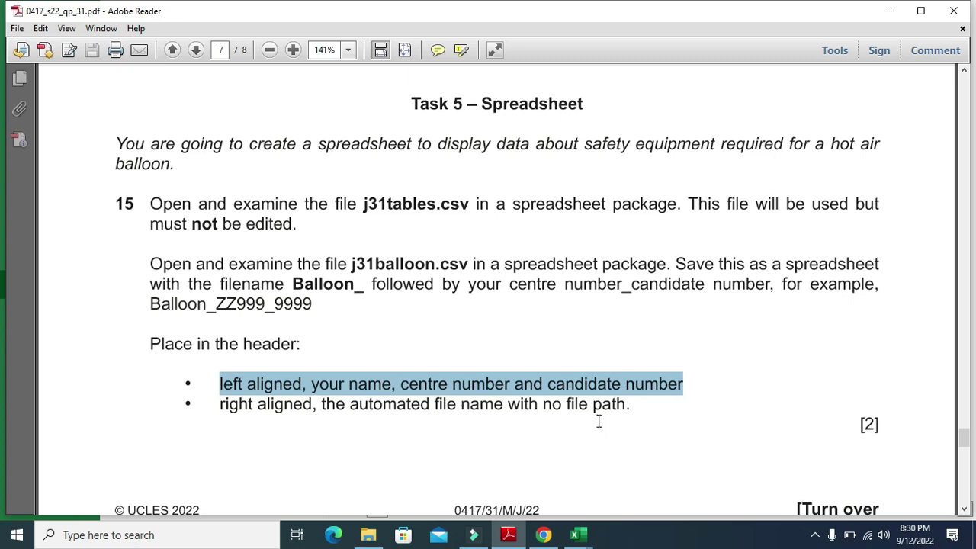
key("alt+Tab")
left_click(516, 400)
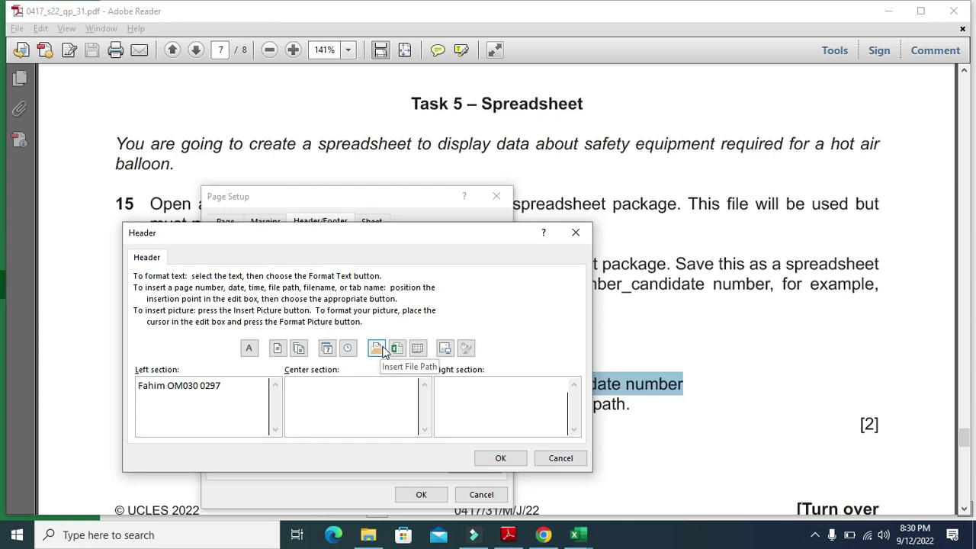
left_click(397, 350)
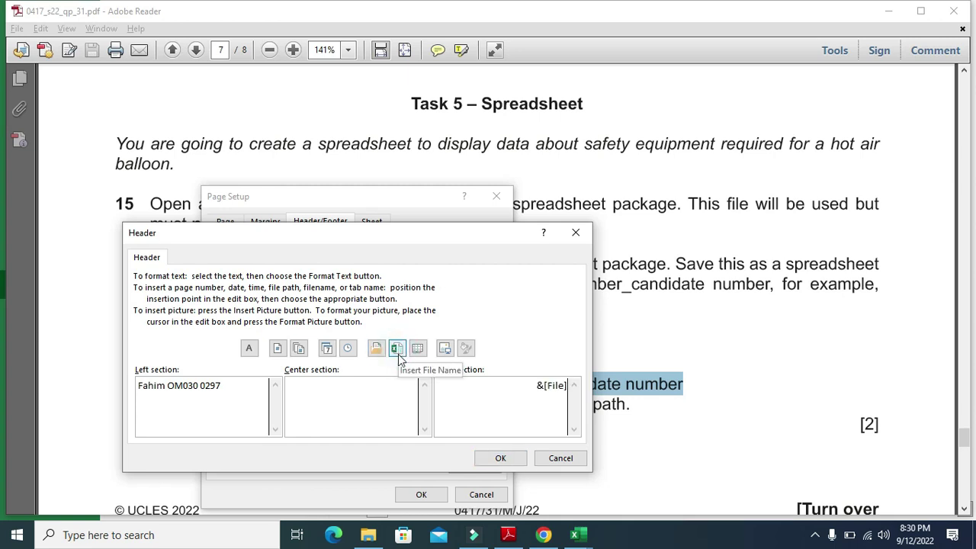
left_click(508, 536)
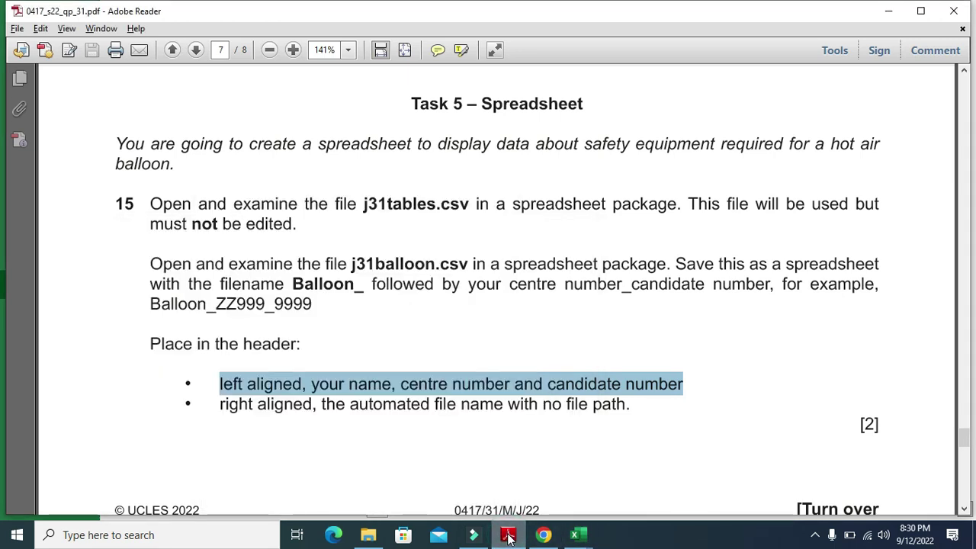
left_click(509, 536)
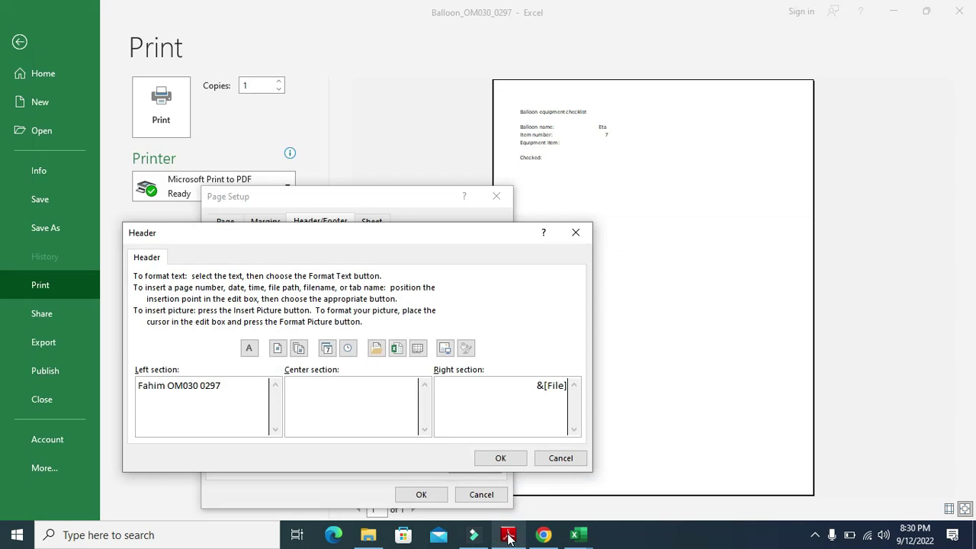
left_click(500, 459)
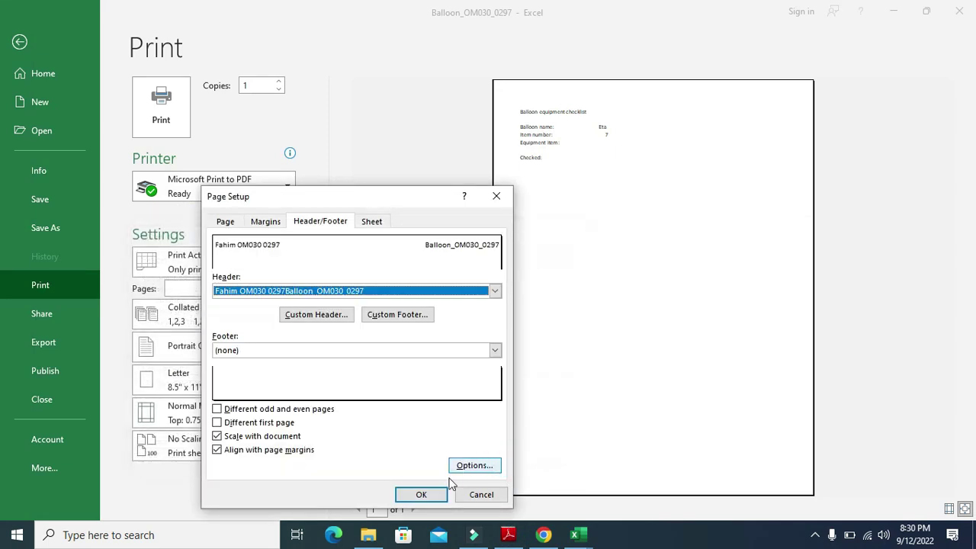
left_click(427, 495)
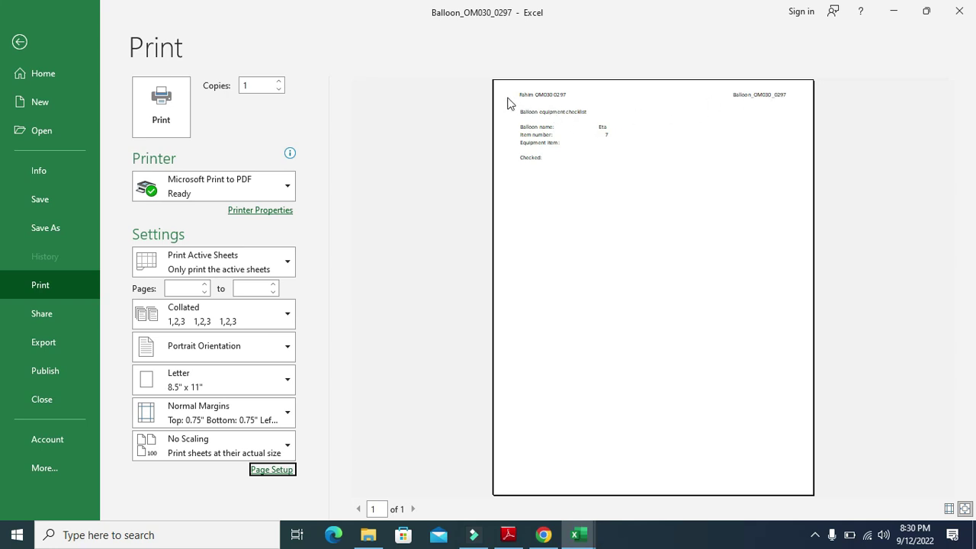
Zoom the print preview to actual size and highlight question 16 in the PDF
left_click(601, 309)
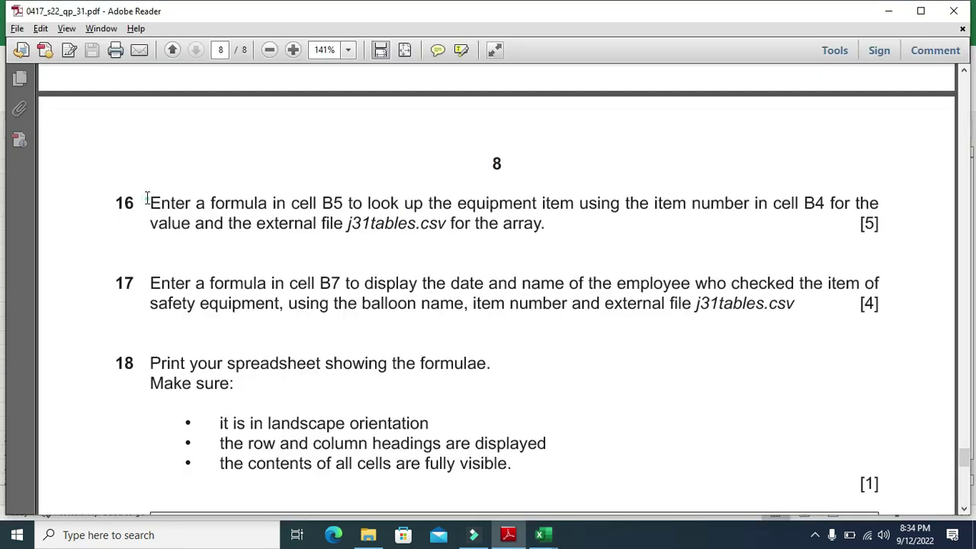
left_click_drag(147, 199, 868, 207)
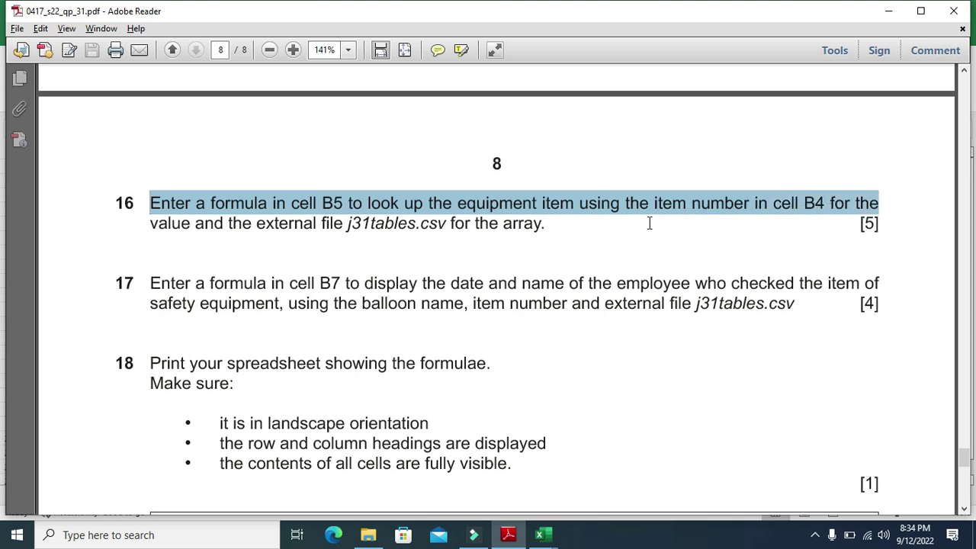
Highlight the rest of question 16, then bring the Balloon workbook back to the front
left_click_drag(150, 222, 546, 236)
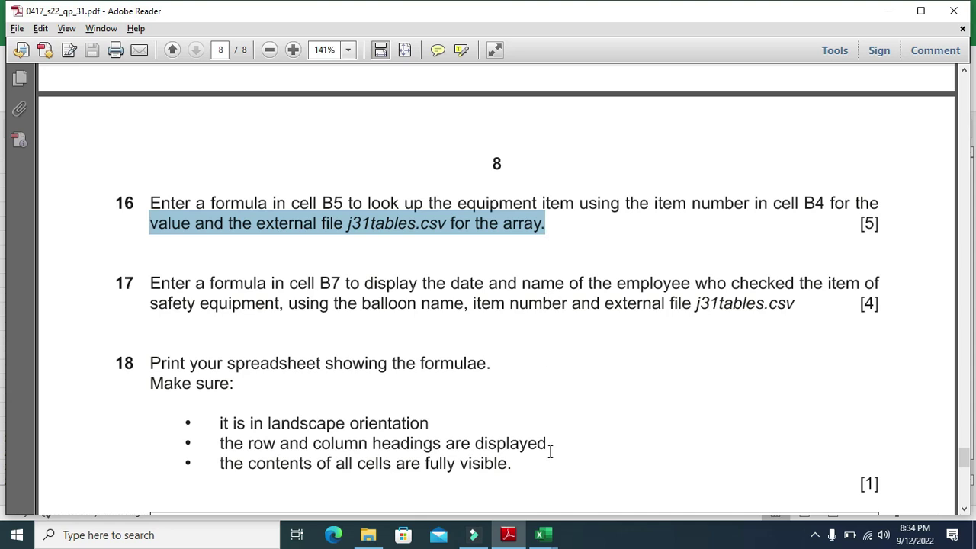
mouse_move(555, 540)
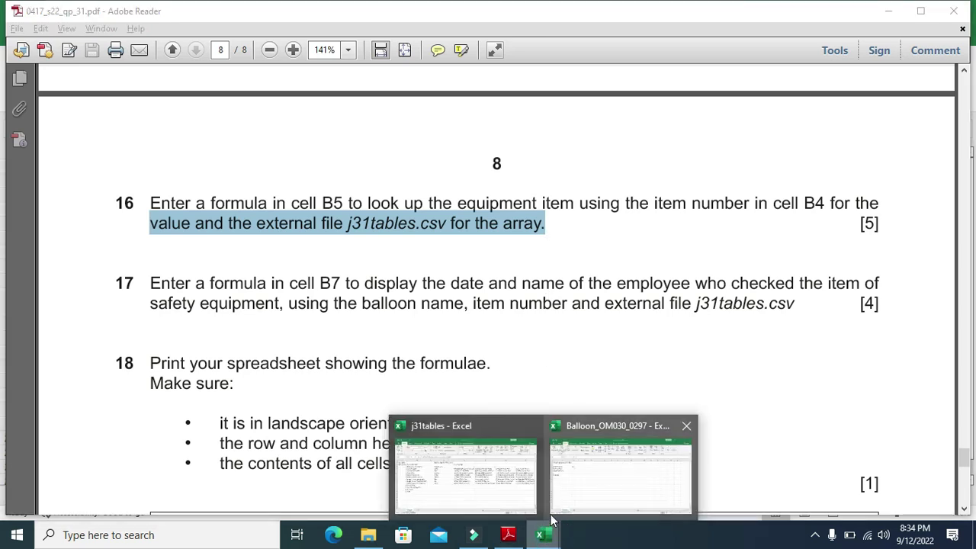
left_click(584, 475)
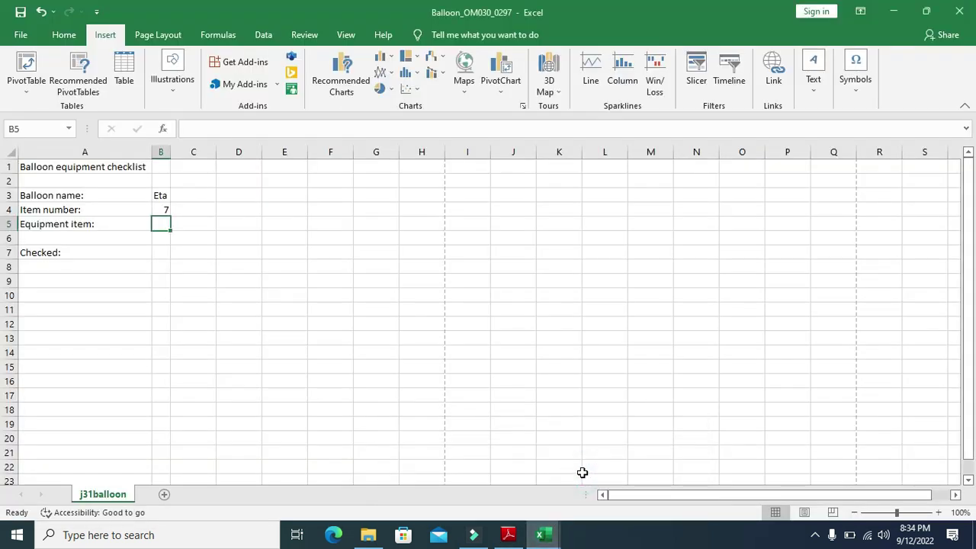
Enter =VLOOKUP(B4, j31tables A3:B15, 2, 0) in B5 to return the equipment item
left_click(163, 224)
type("=V")
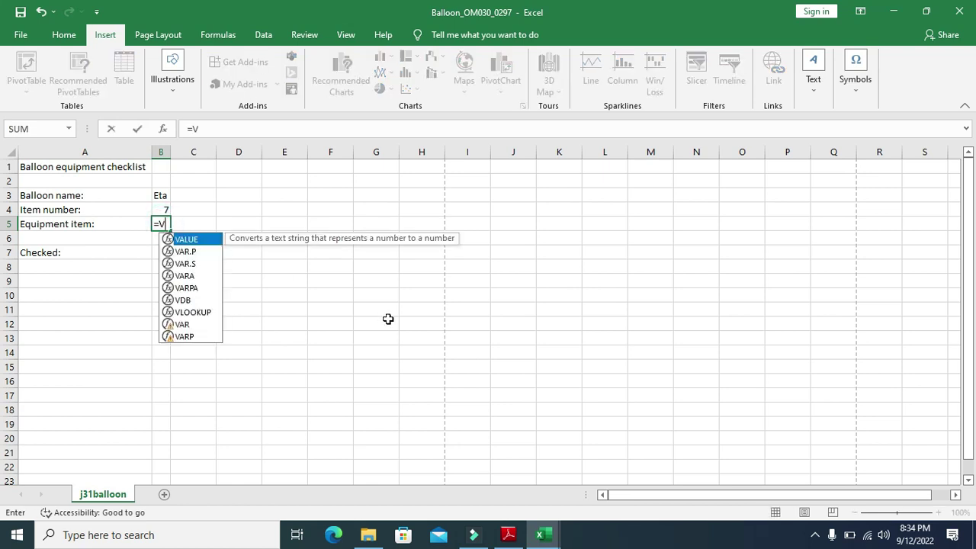
double_click(193, 311)
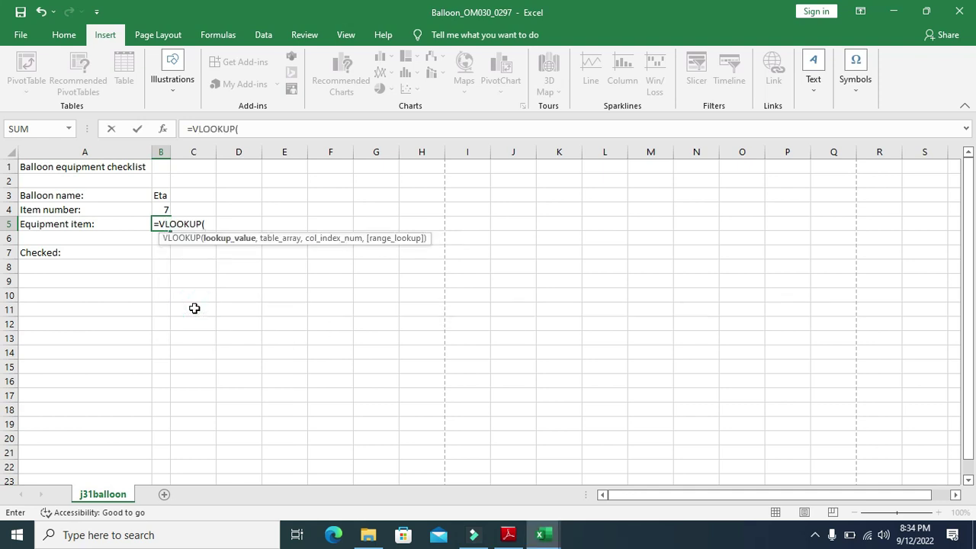
left_click(162, 208)
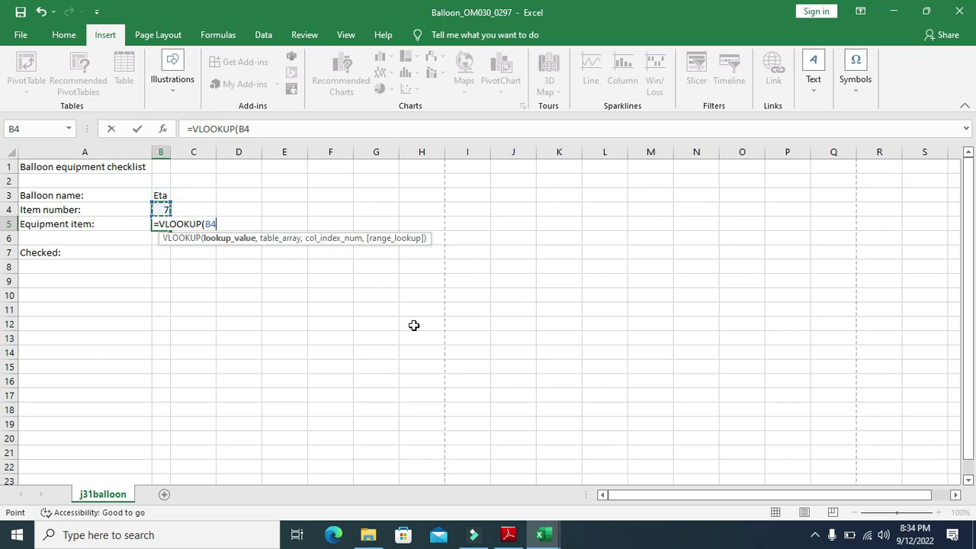
type(",")
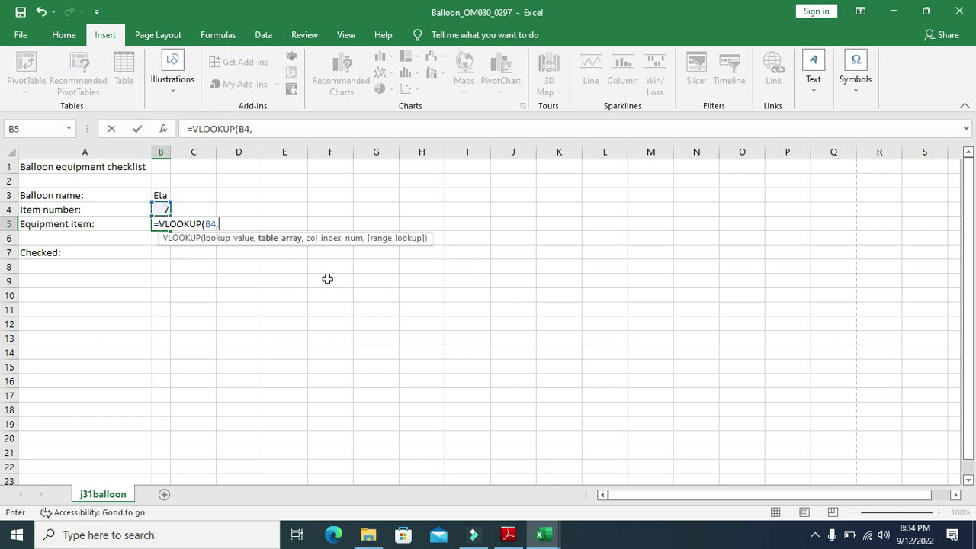
left_click(541, 535)
left_click(492, 476)
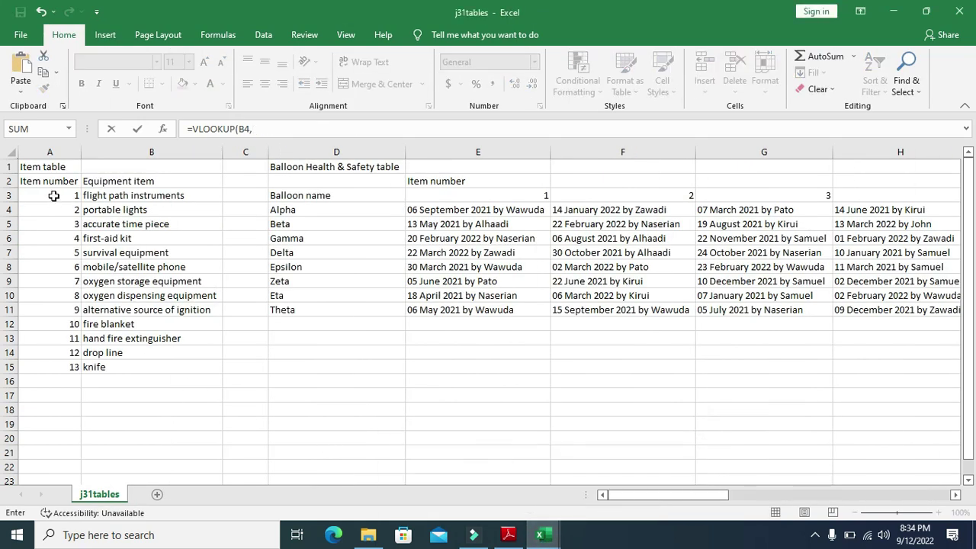
left_click_drag(54, 196, 139, 366)
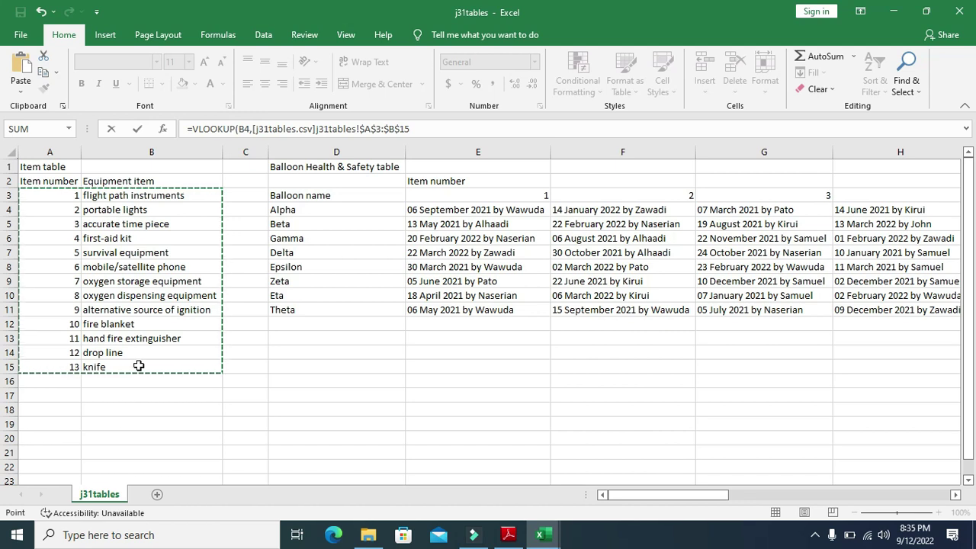
type(",")
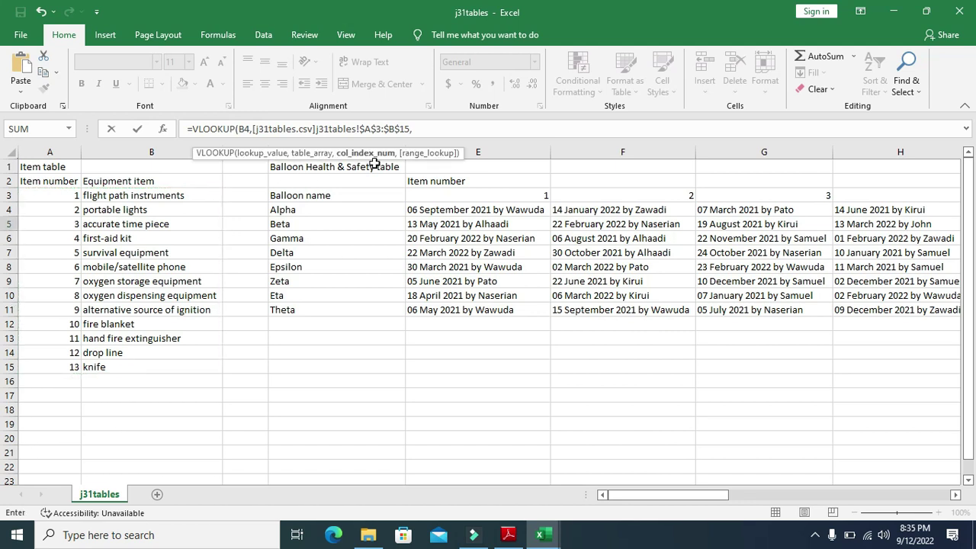
type("2,")
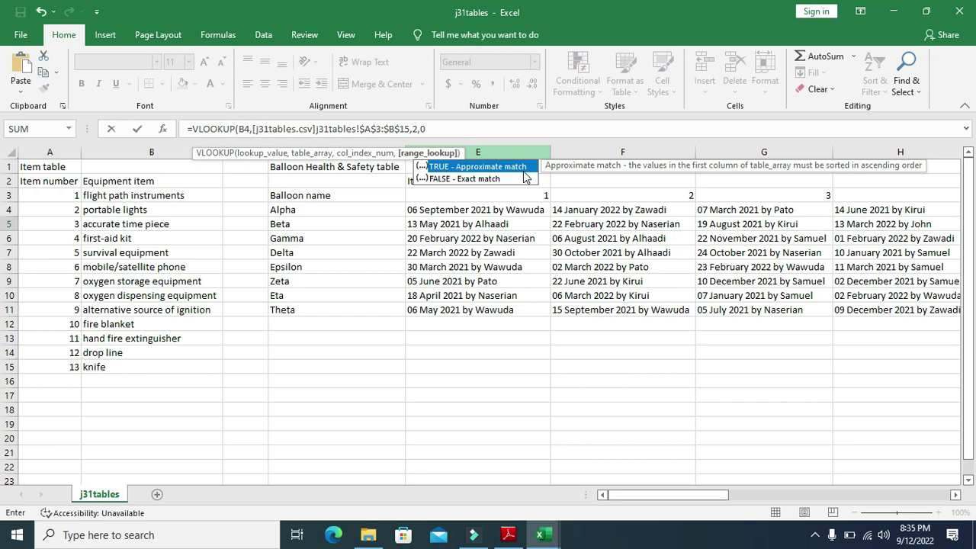
type("0)")
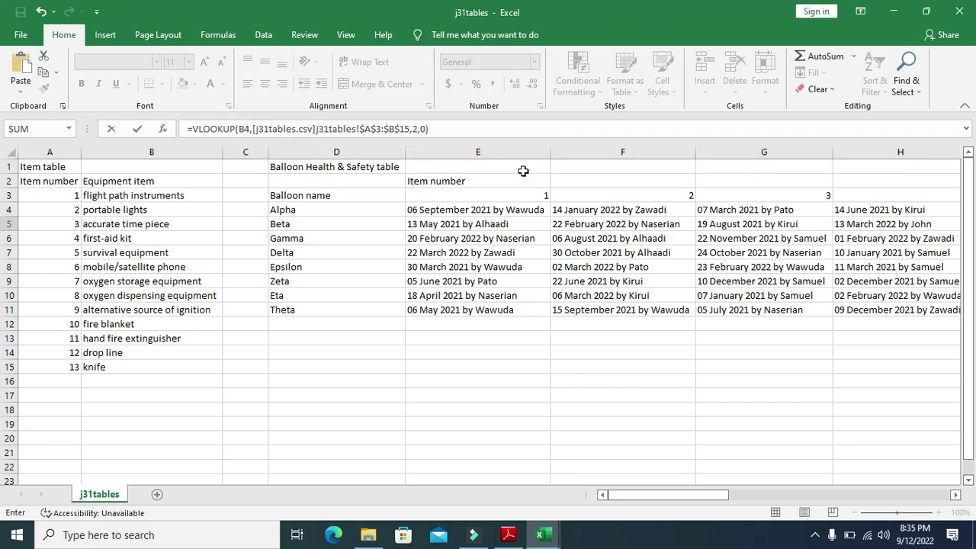
key("Return")
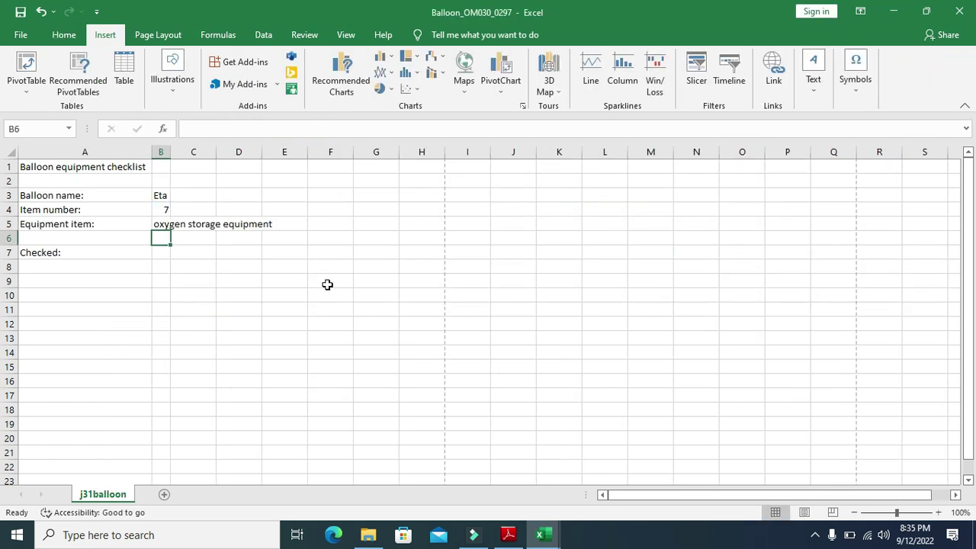
AutoFit column B so 'oxygen storage equipment' shows in full
left_click(12, 152)
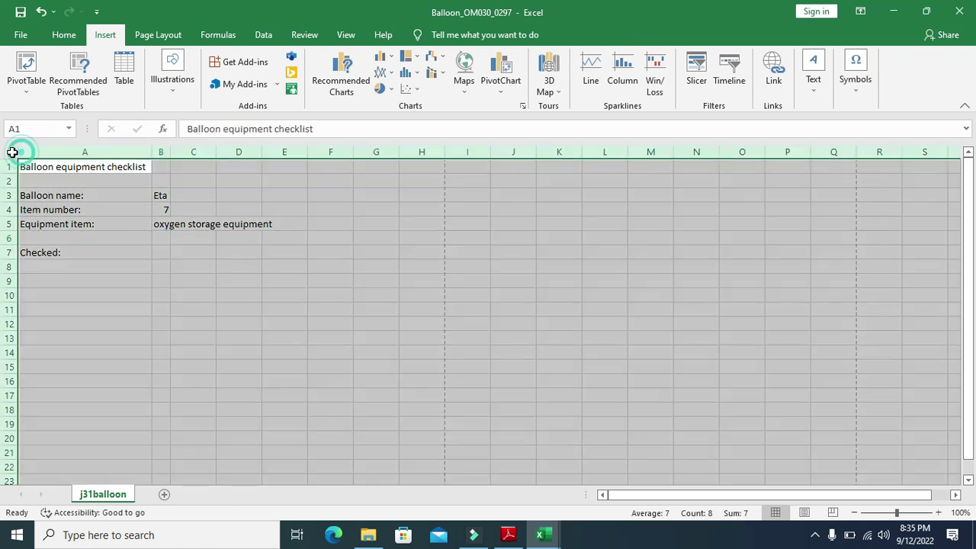
double_click(149, 155)
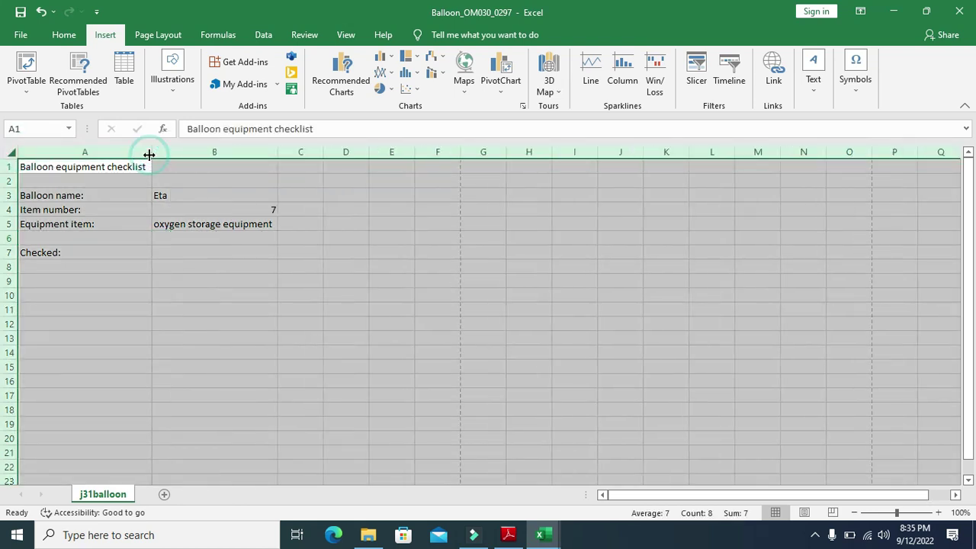
left_click(213, 242)
left_click(508, 535)
Highlight question 17's request for a B7 formula using balloon name, item number and j31tables.csv
left_click_drag(152, 284, 881, 284)
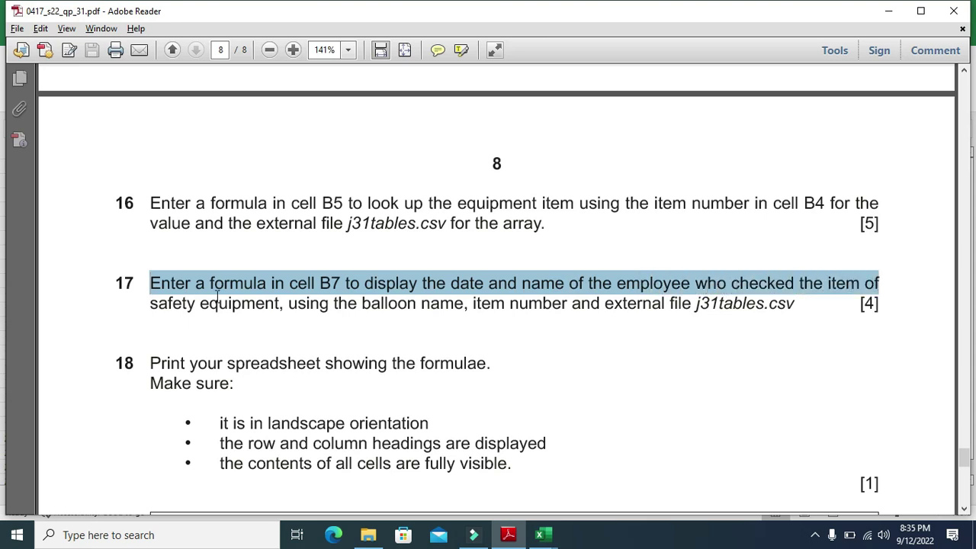
left_click_drag(155, 310, 777, 320)
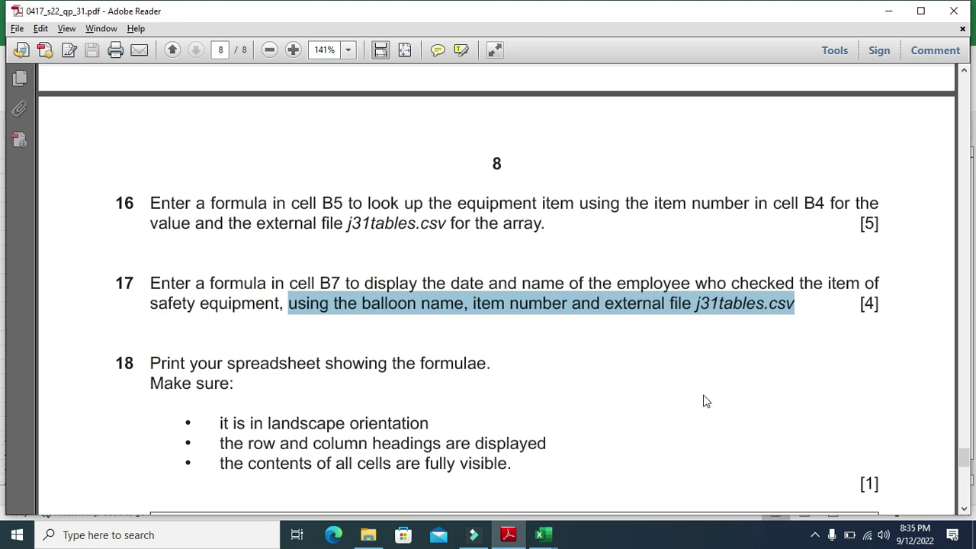
Start =VLOOKUP(B3, in B7 of the Balloon workbook, then bring up the j31tables workbook
mouse_move(545, 535)
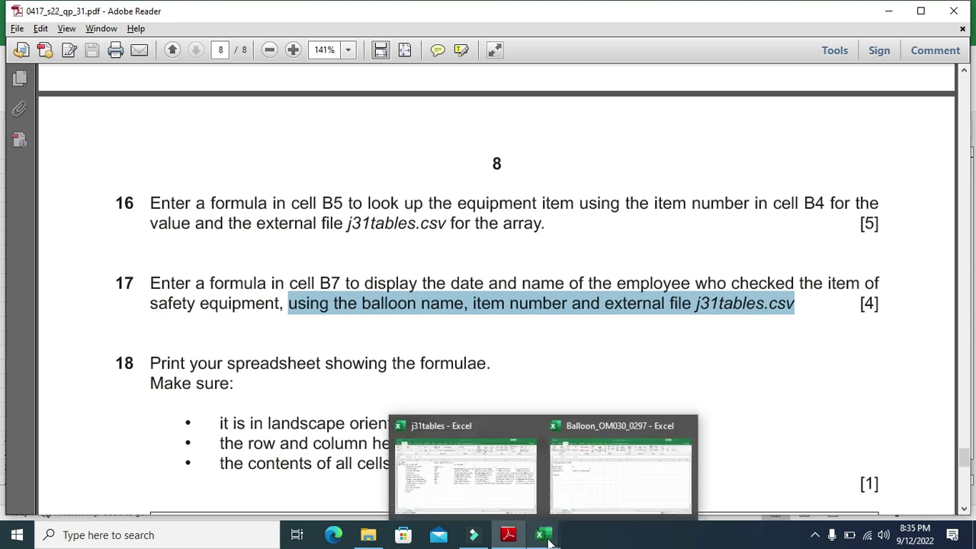
left_click(587, 492)
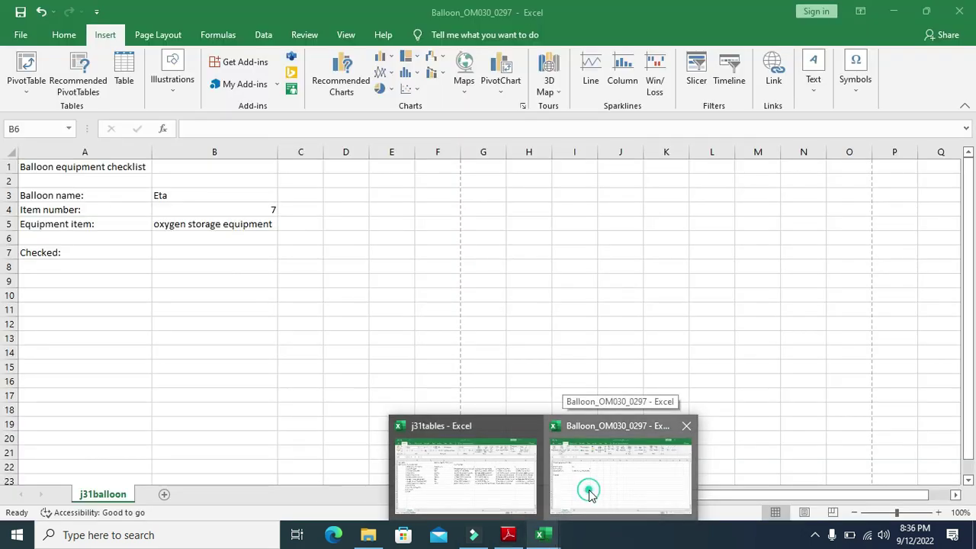
left_click(190, 255)
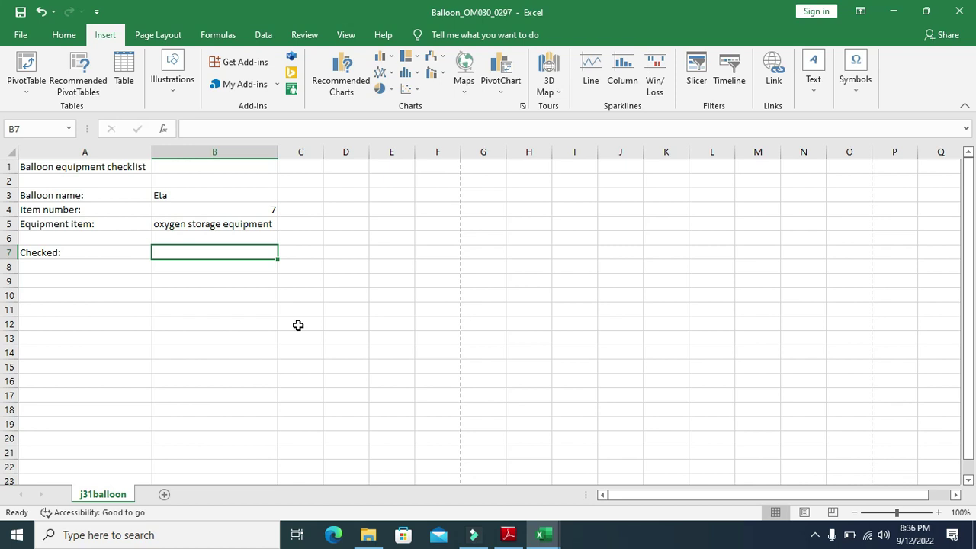
type("=")
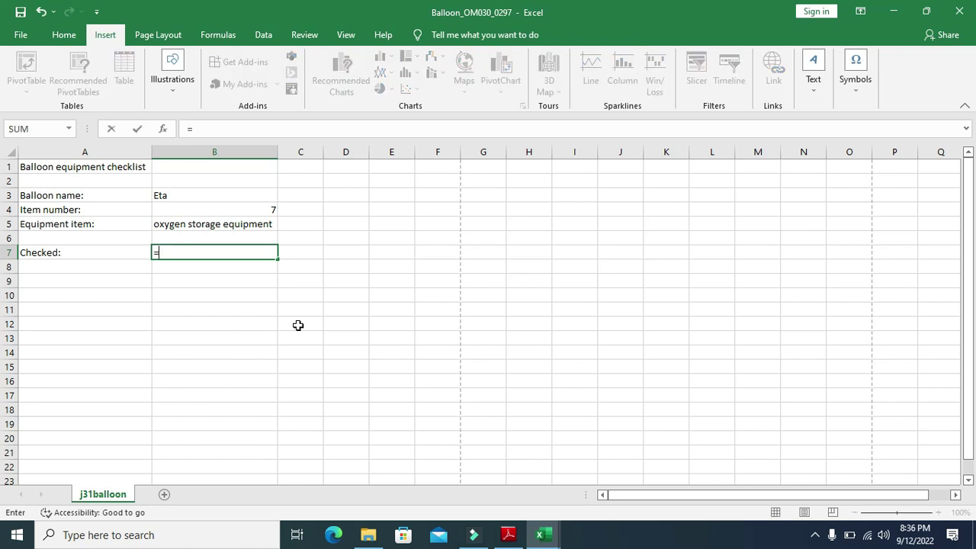
type("V")
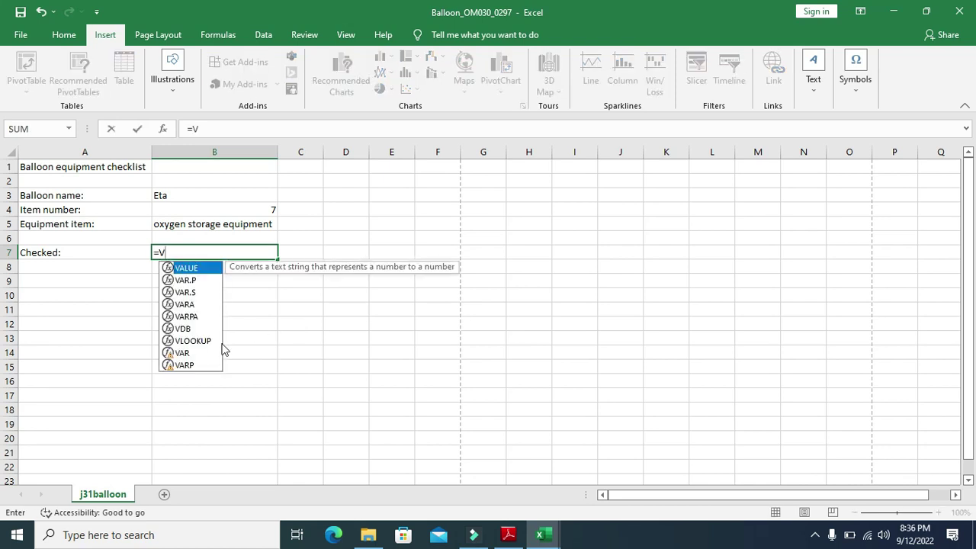
double_click(200, 340)
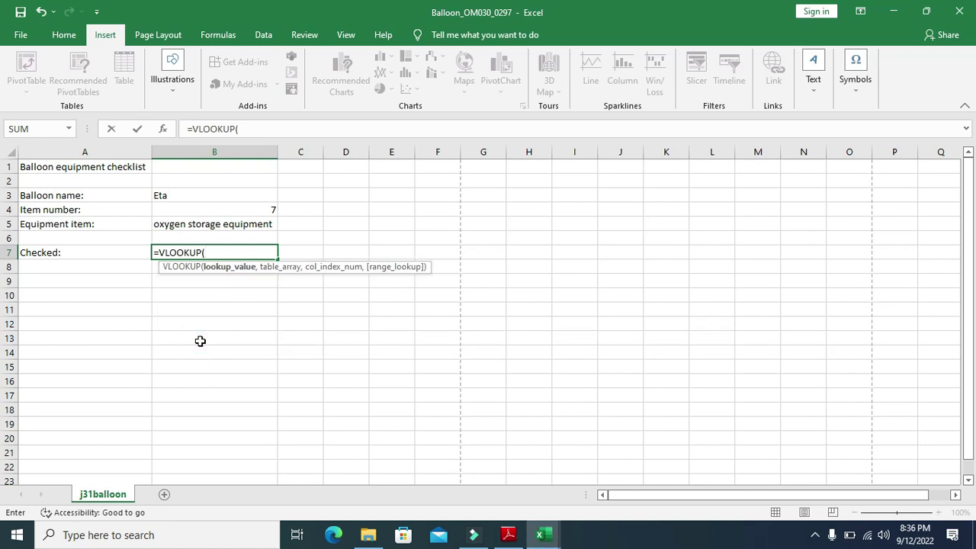
left_click(177, 194)
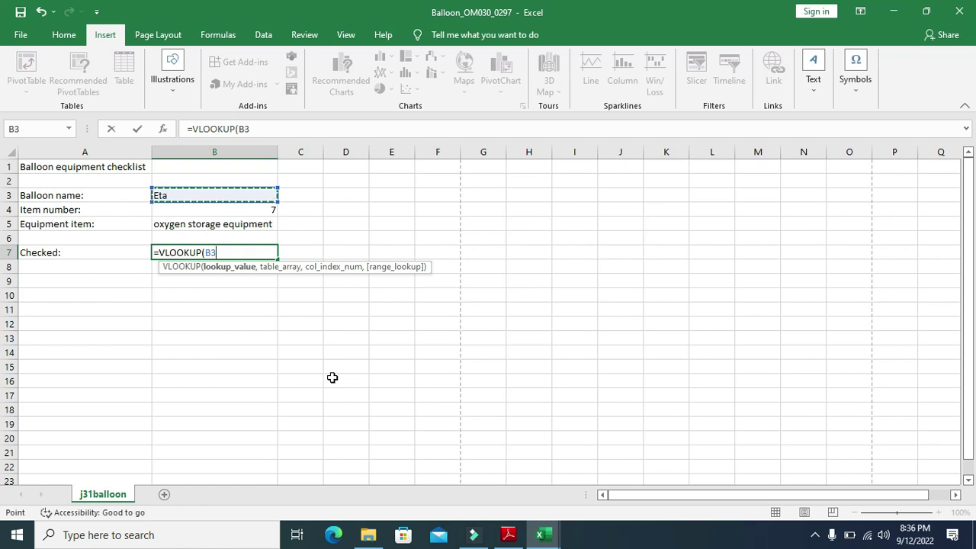
type(",")
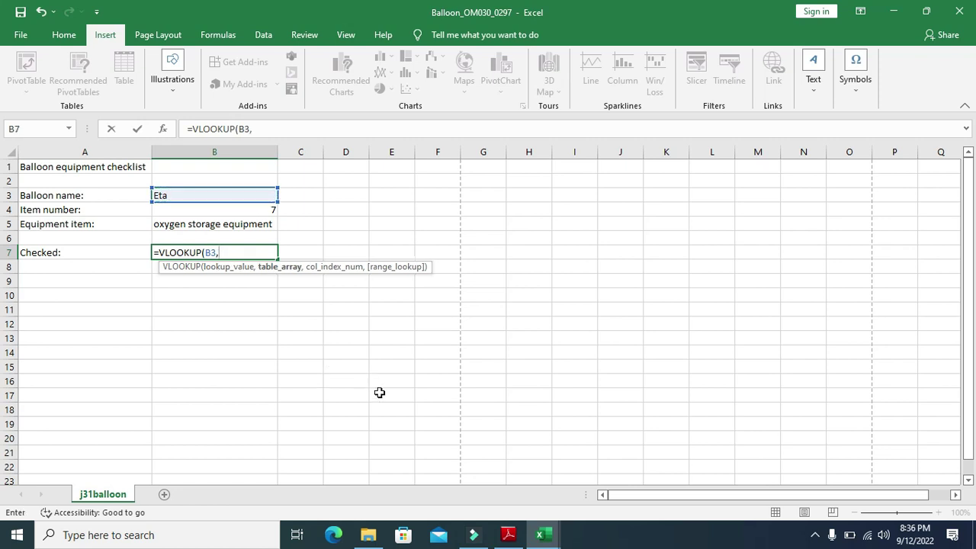
left_click(544, 534)
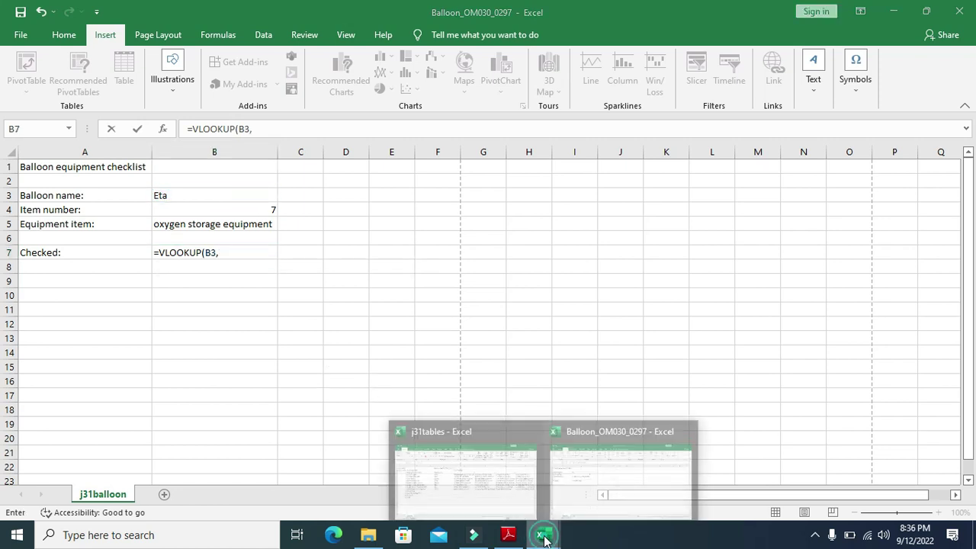
left_click(501, 479)
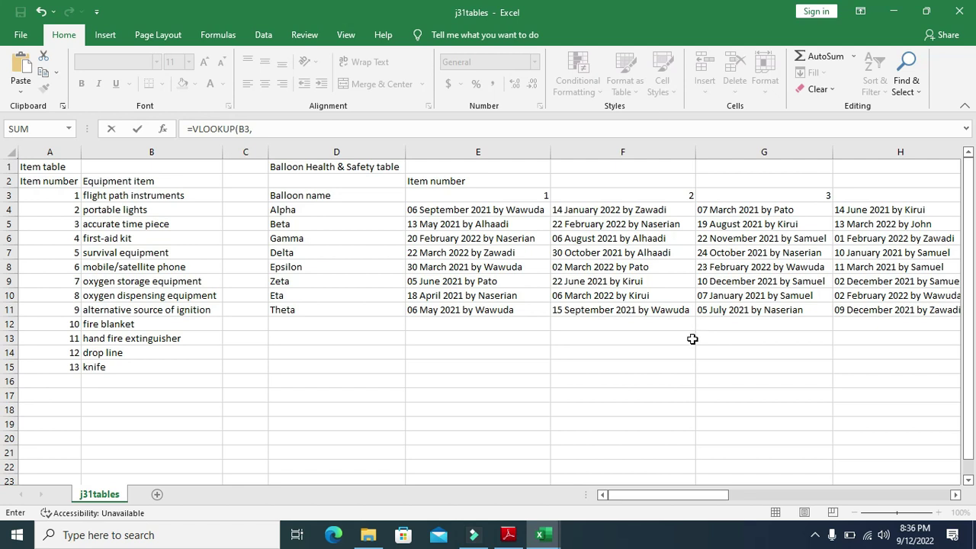
Add j31tables' Balloon Health & Safety range D4:Q11 as the B7 lookup's table array
left_click(314, 209)
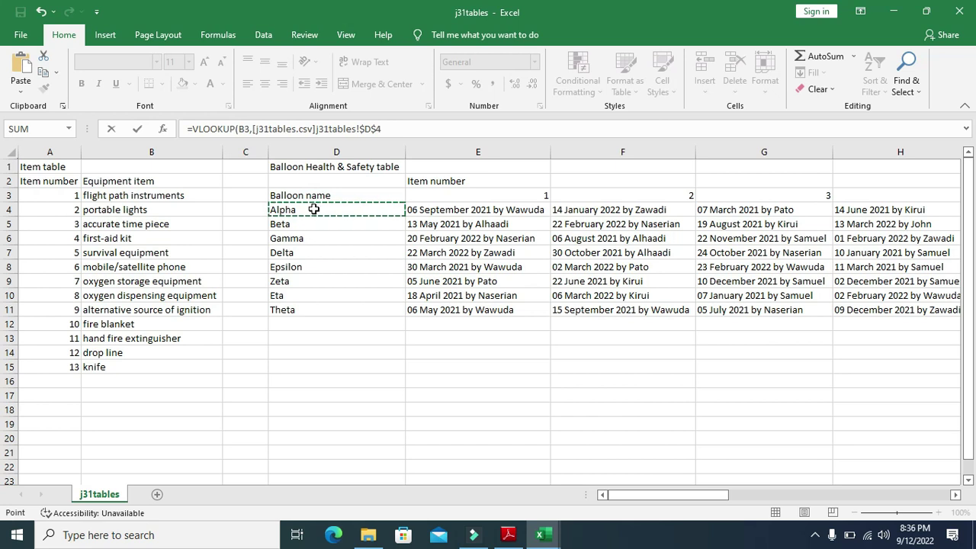
left_click_drag(379, 209, 540, 208)
left_click_drag(623, 208, 828, 313)
left_click_drag(832, 495, 622, 505)
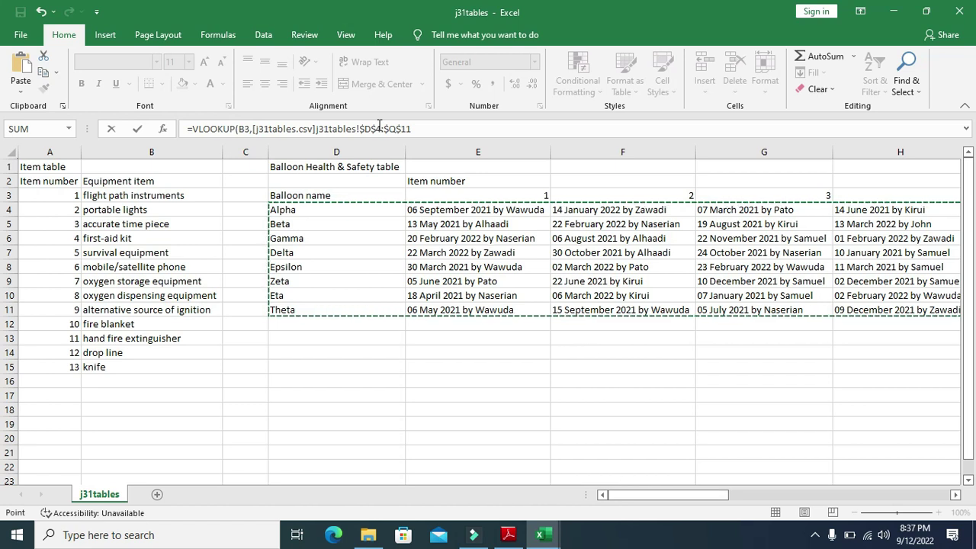
left_click(416, 129)
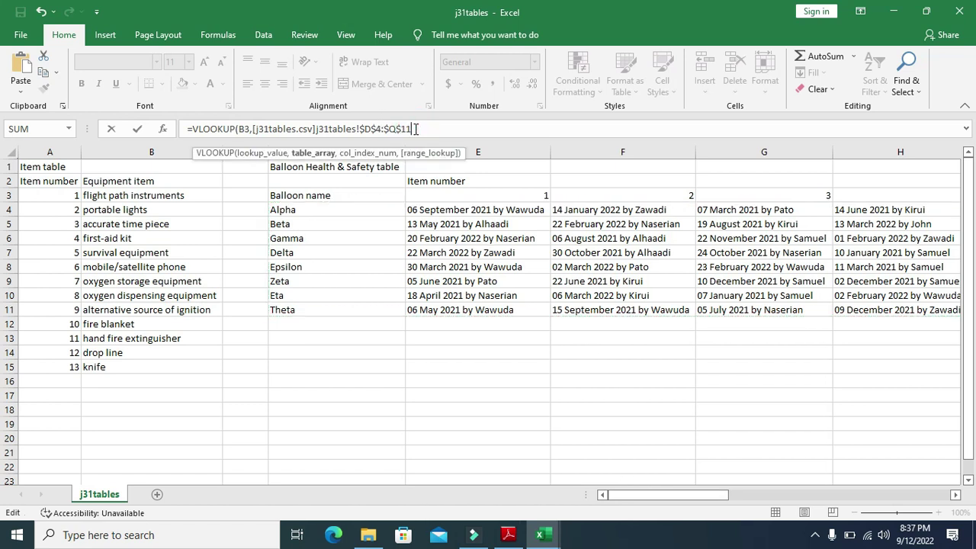
type(",")
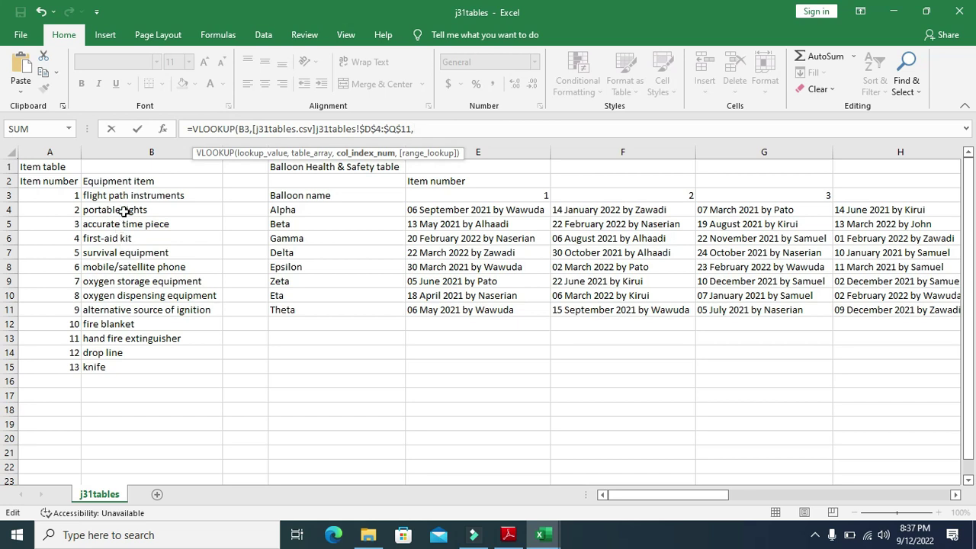
left_click(124, 213)
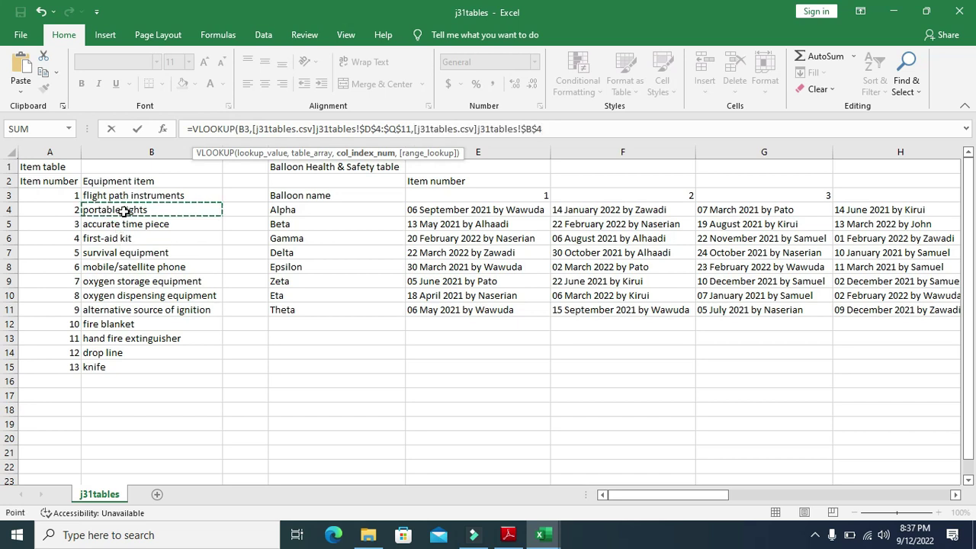
key("BackSpace")
key("BackSpace")
key("BackSpace")
key("BackSpace")
key("BackSpace")
key("BackSpace")
key("BackSpace")
key("BackSpace")
key("BackSpace")
key("BackSpace")
key("BackSpace")
key("BackSpace")
key("BackSpace")
key("BackSpace")
key("BackSpace")
key("BackSpace")
key("BackSpace")
key("BackSpace")
key("BackSpace")
key("BackSpace")
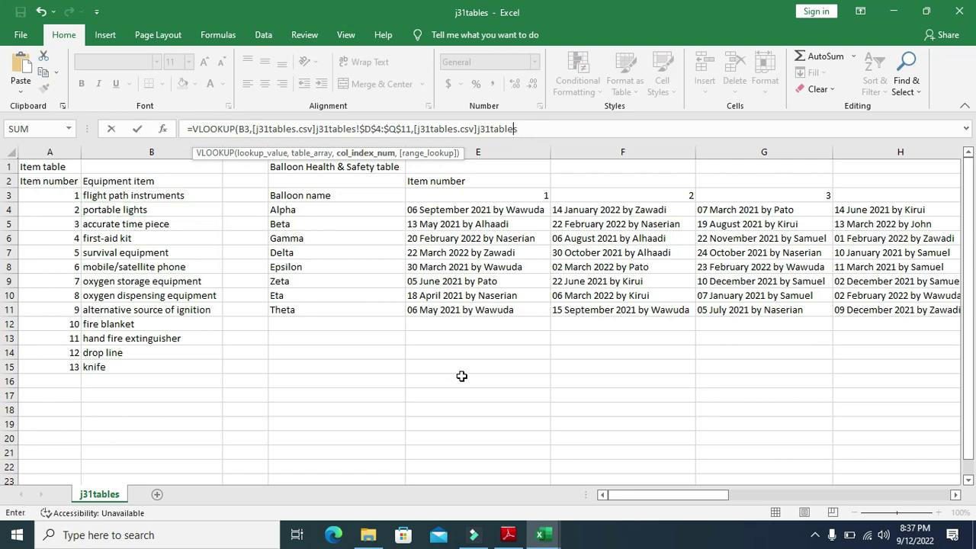
key("BackSpace")
key("BackSpace")
key("BackSpace")
key("BackSpace")
key("BackSpace")
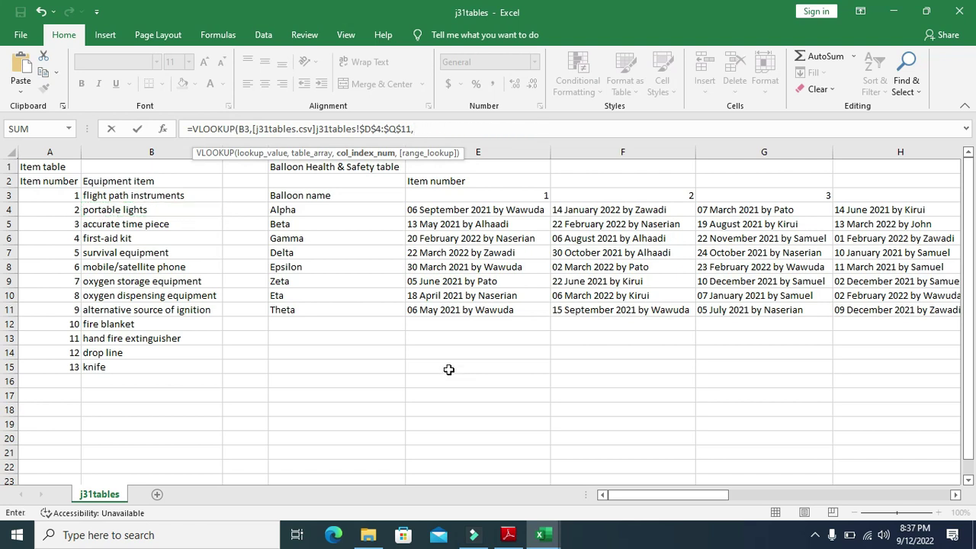
left_click(543, 535)
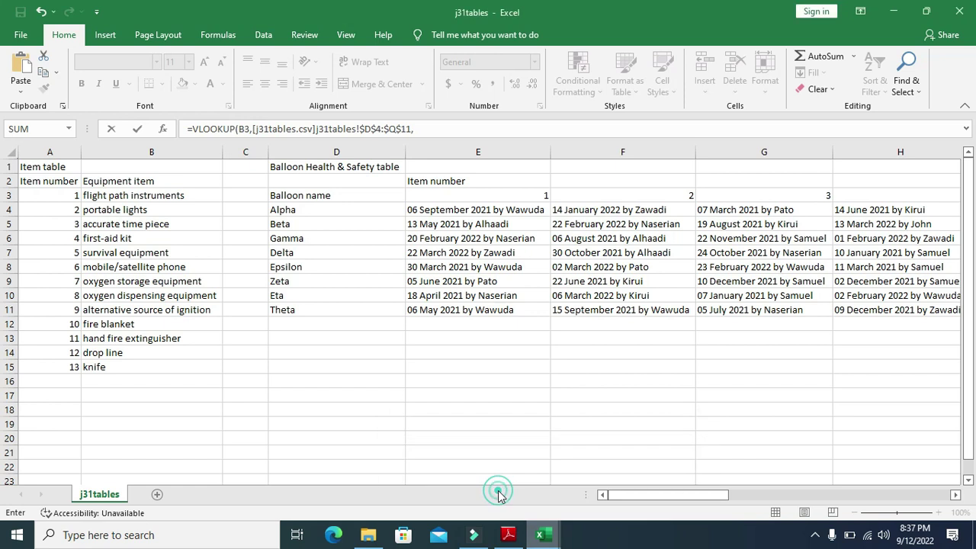
Complete the B7 VLOOKUP with column index B4+1 and FALSE, returning the check date and checker
left_click(543, 535)
left_click(571, 503)
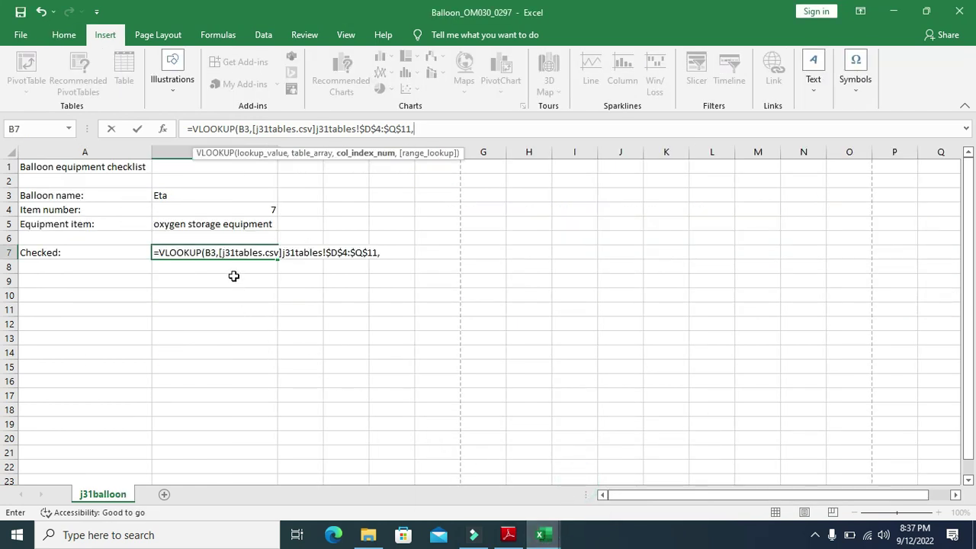
left_click(251, 210)
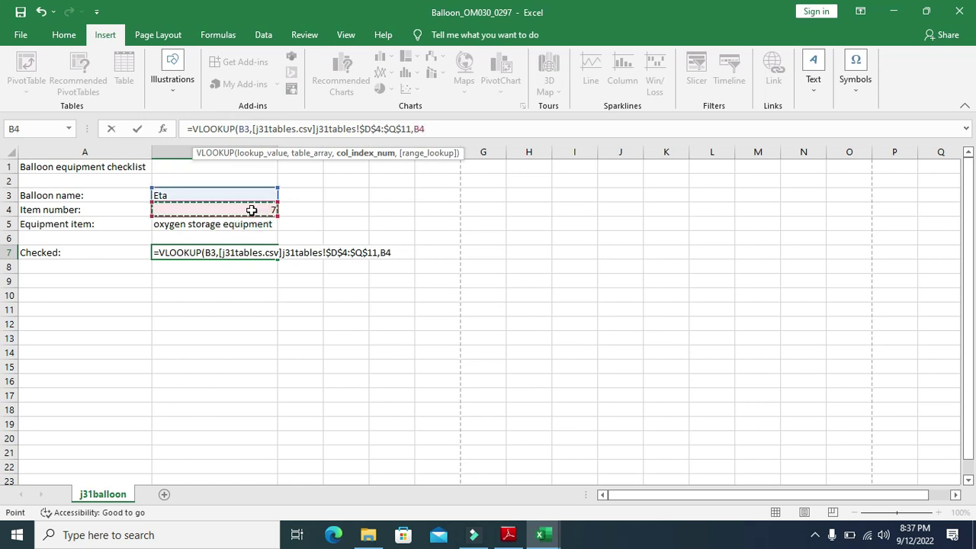
type("+")
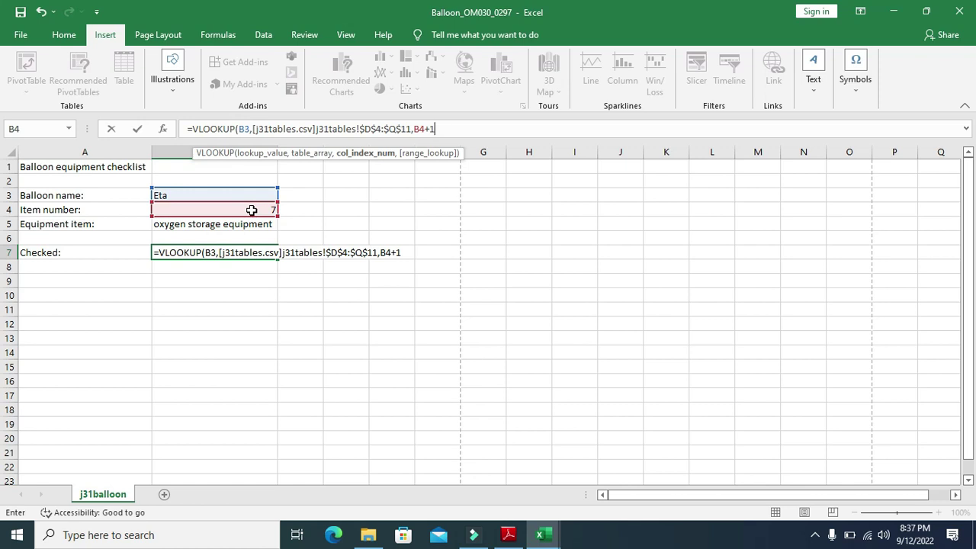
type("1,0")
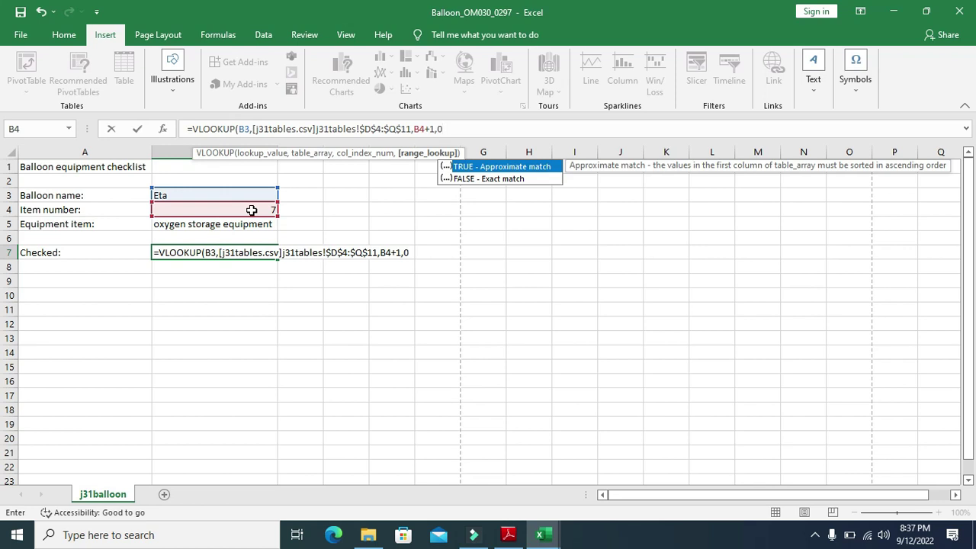
double_click(500, 180)
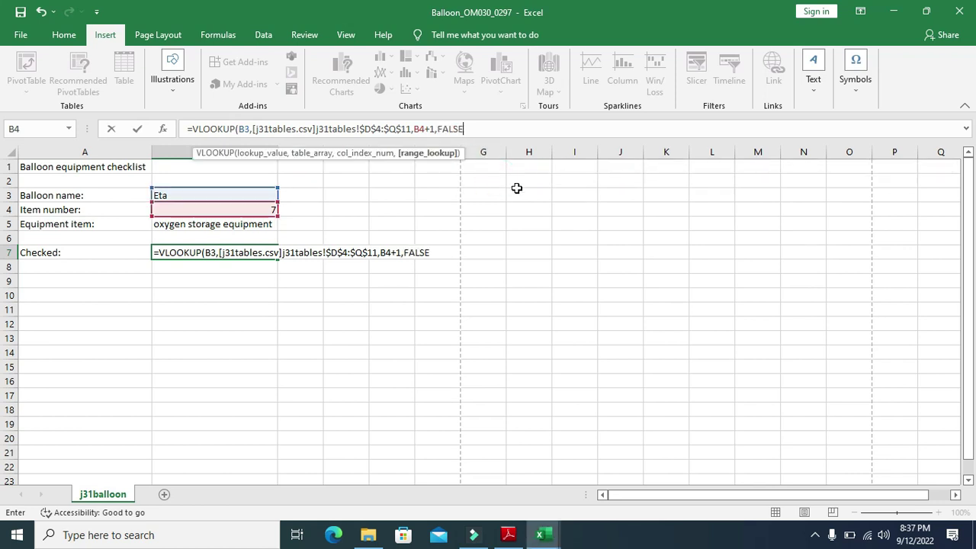
type(")")
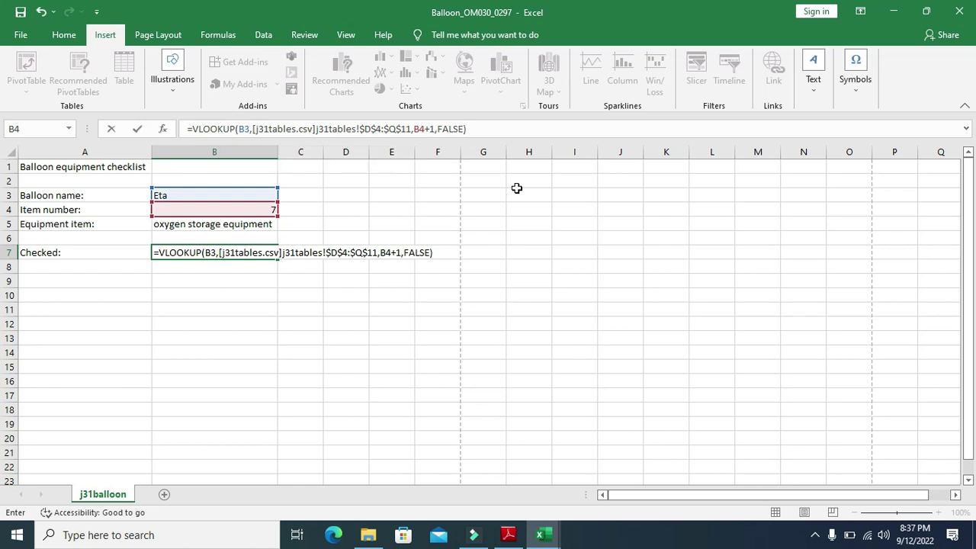
key("Return")
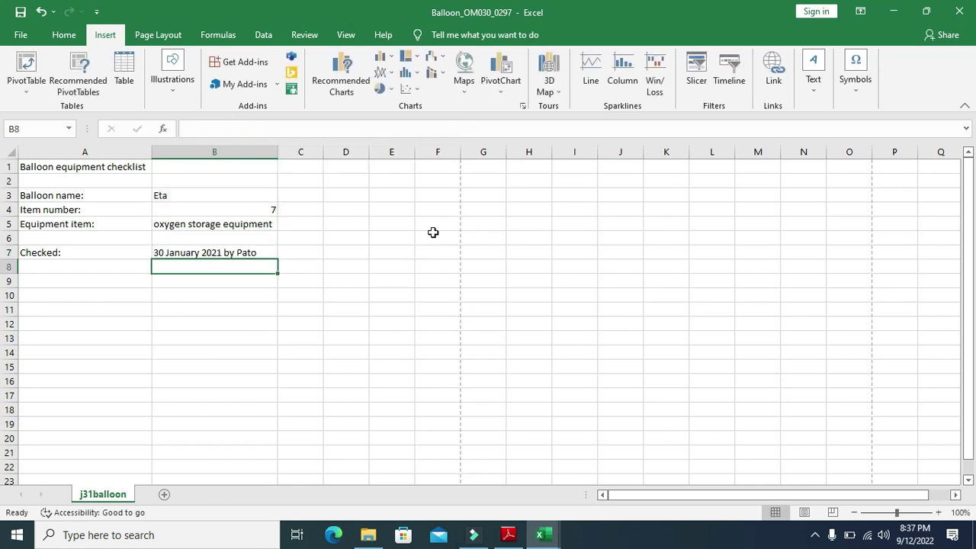
left_click(223, 255)
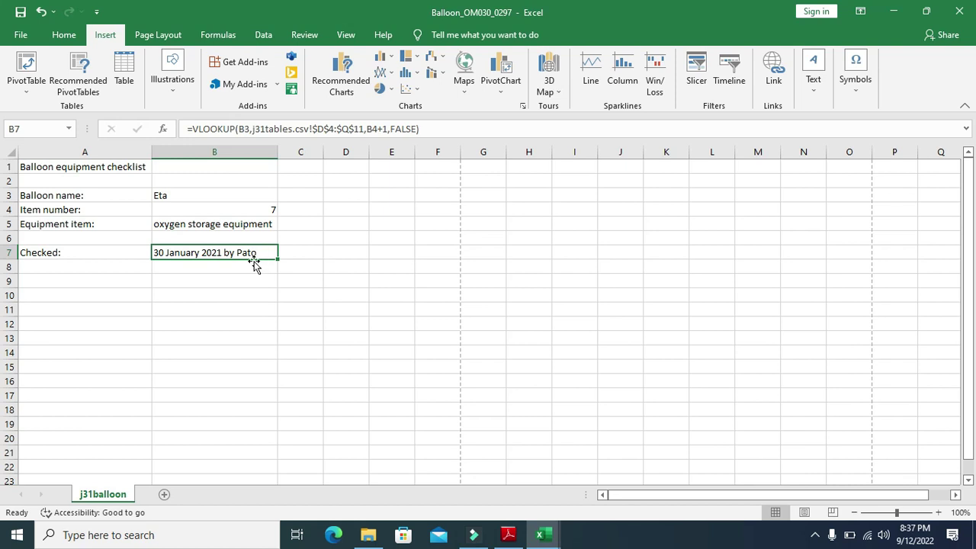
Bring j31tables to the front and inspect the checked date in cell F6
left_click(543, 535)
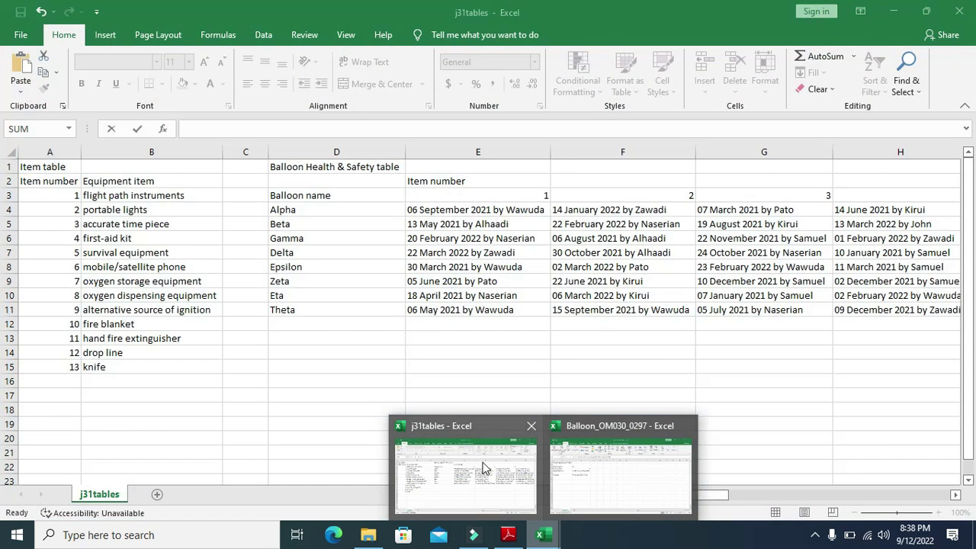
left_click(483, 468)
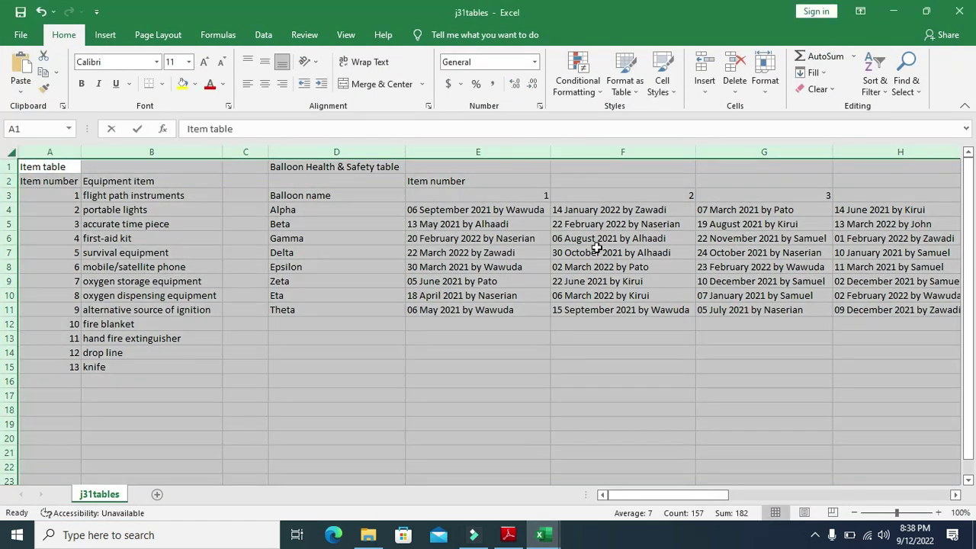
left_click(558, 235)
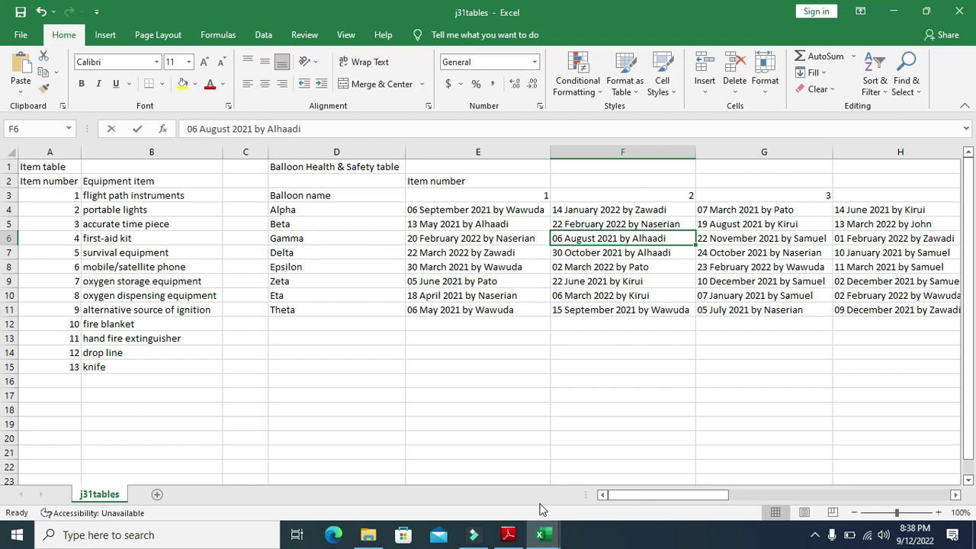
mouse_move(516, 538)
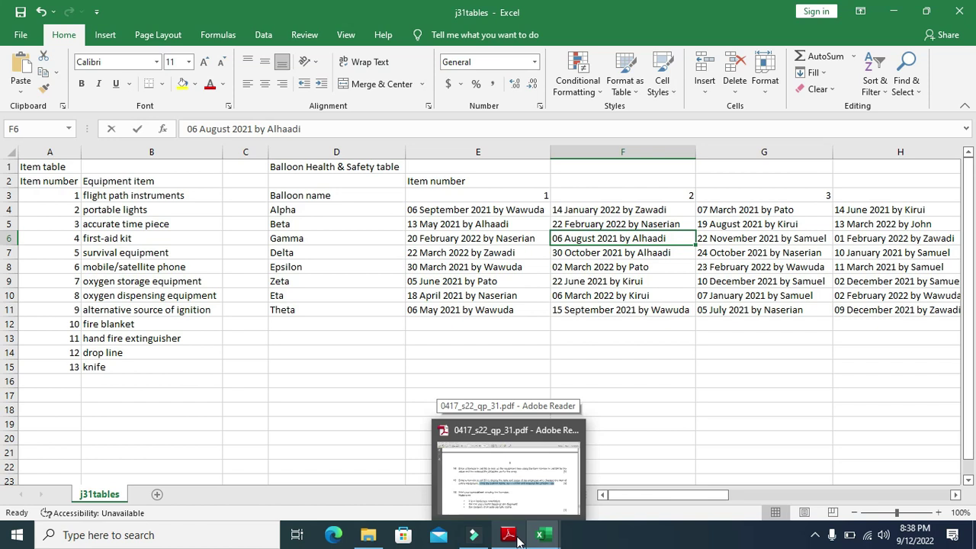
left_click(509, 536)
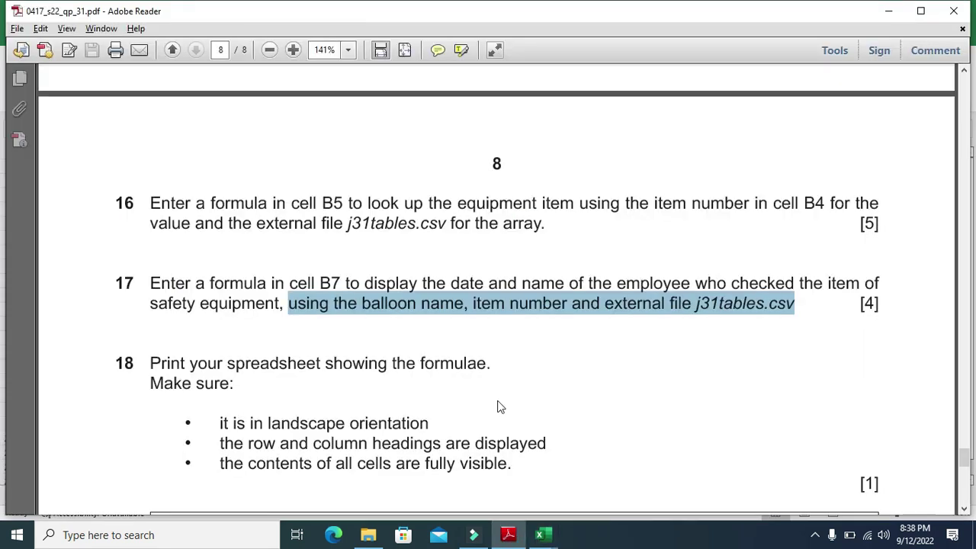
scroll(497, 400, "down", 1)
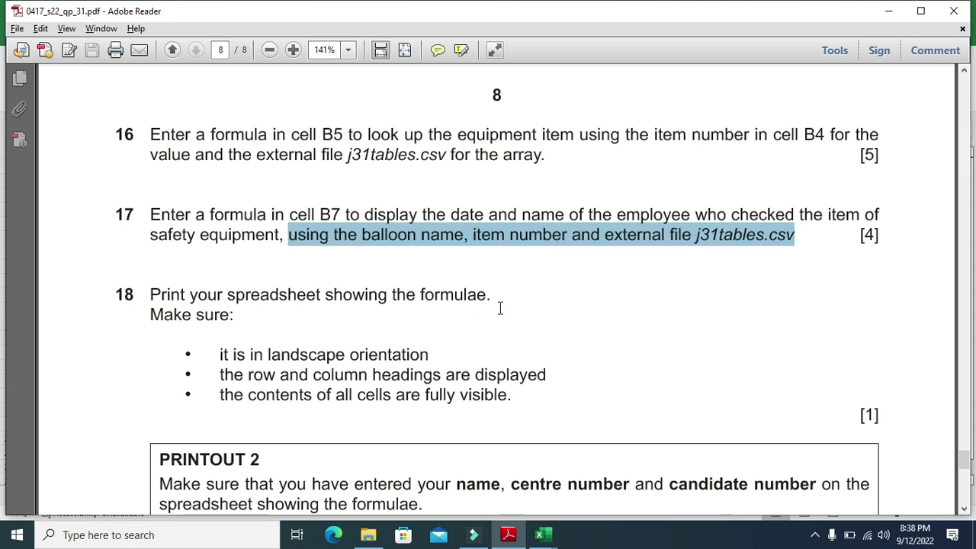
left_click(543, 535)
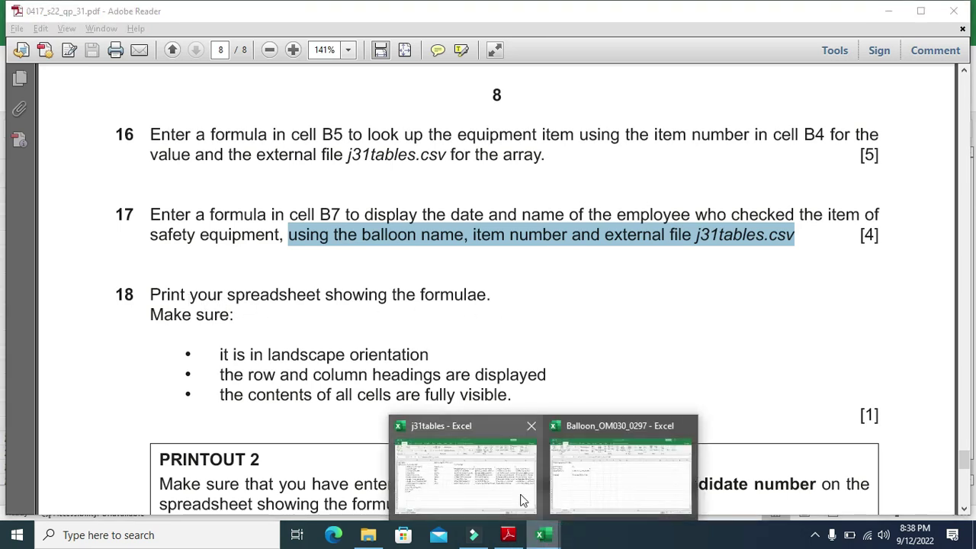
left_click(574, 477)
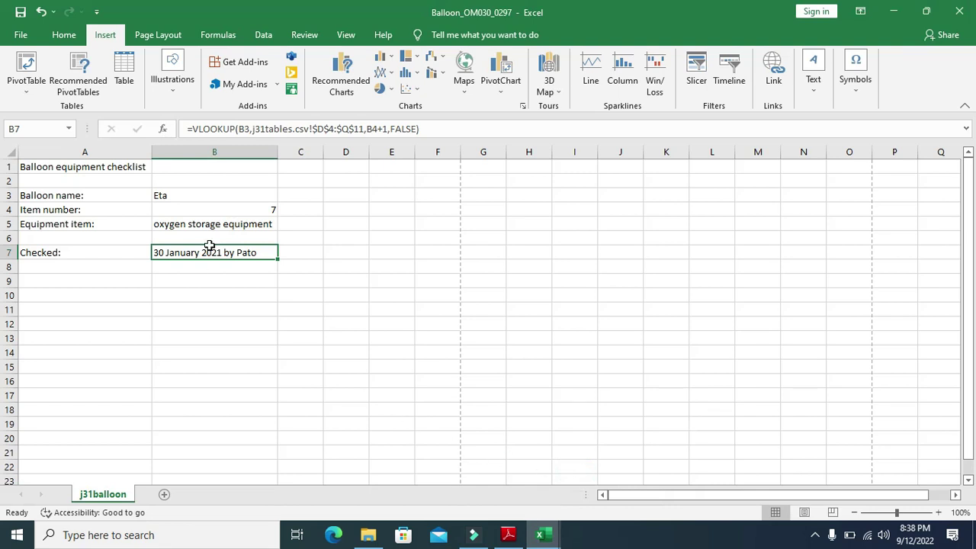
left_click(345, 35)
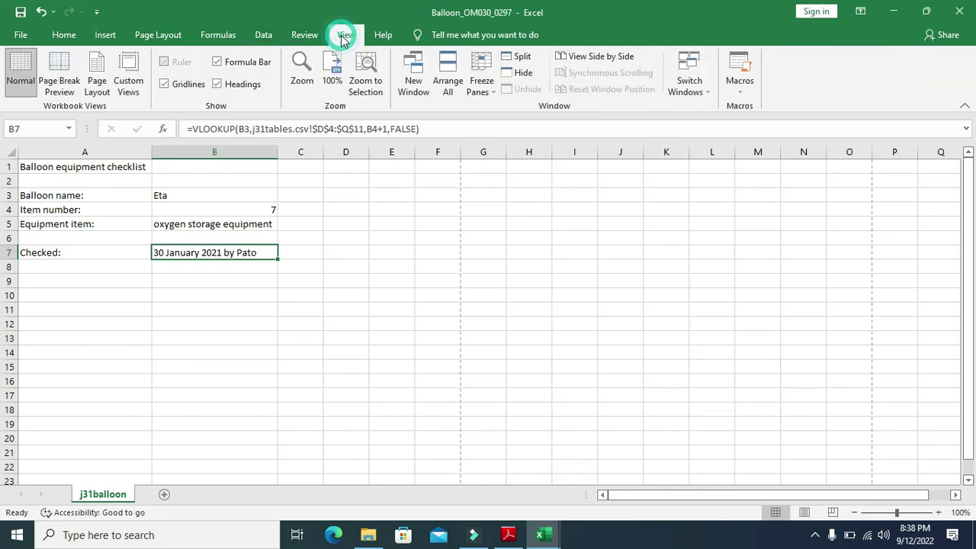
Turn on Show Formulas so B5 and B7 display their VLOOKUP formulas
left_click(229, 35)
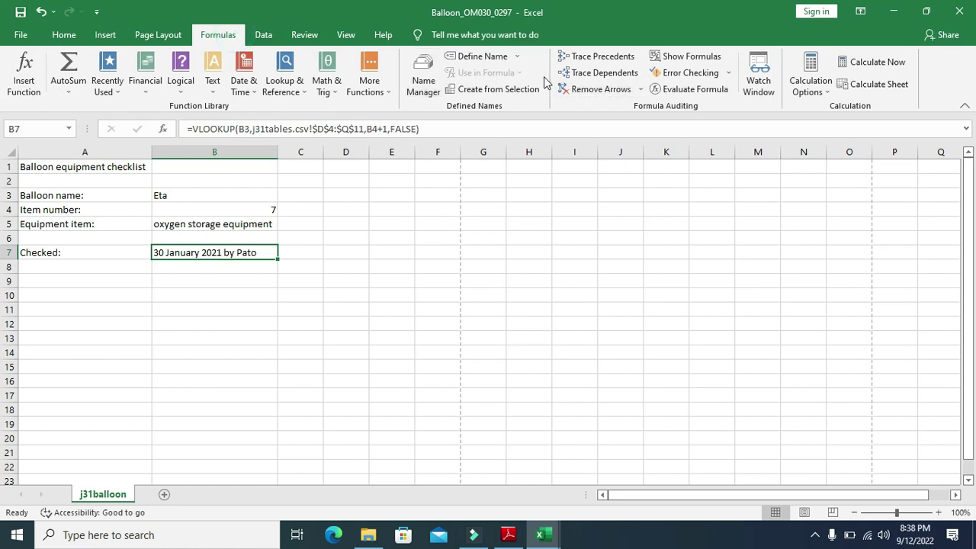
left_click(681, 56)
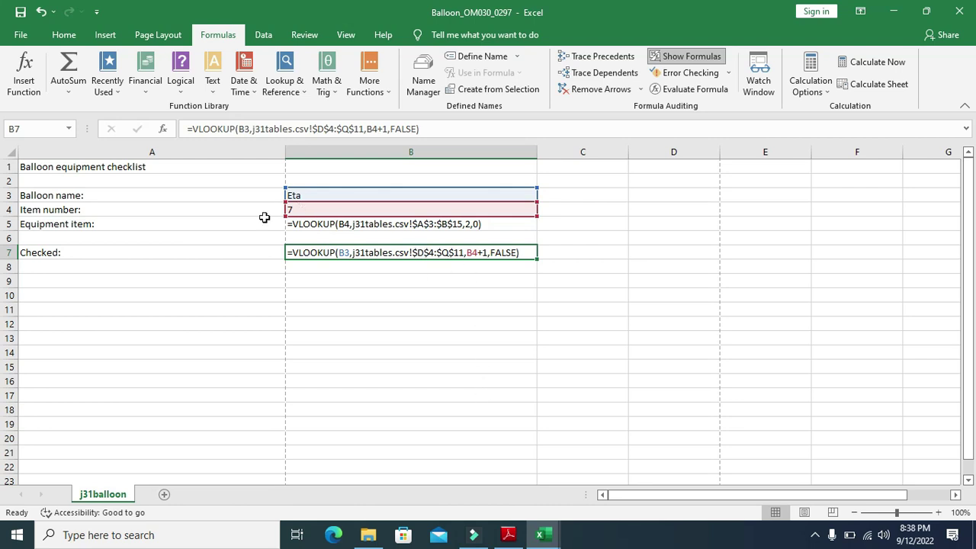
Highlight question 18's landscape and headings requirements in the PDF, then return to Excel
left_click(508, 535)
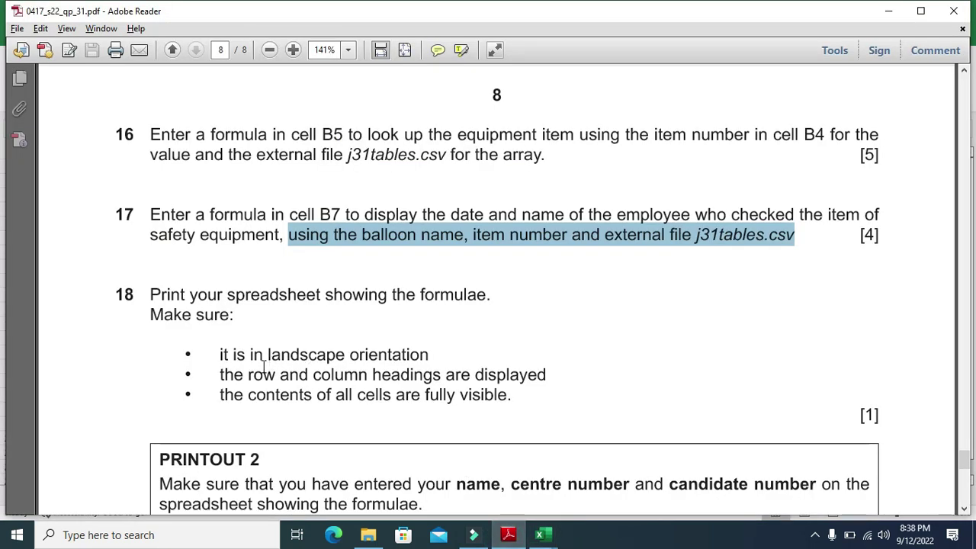
left_click_drag(216, 357, 383, 364)
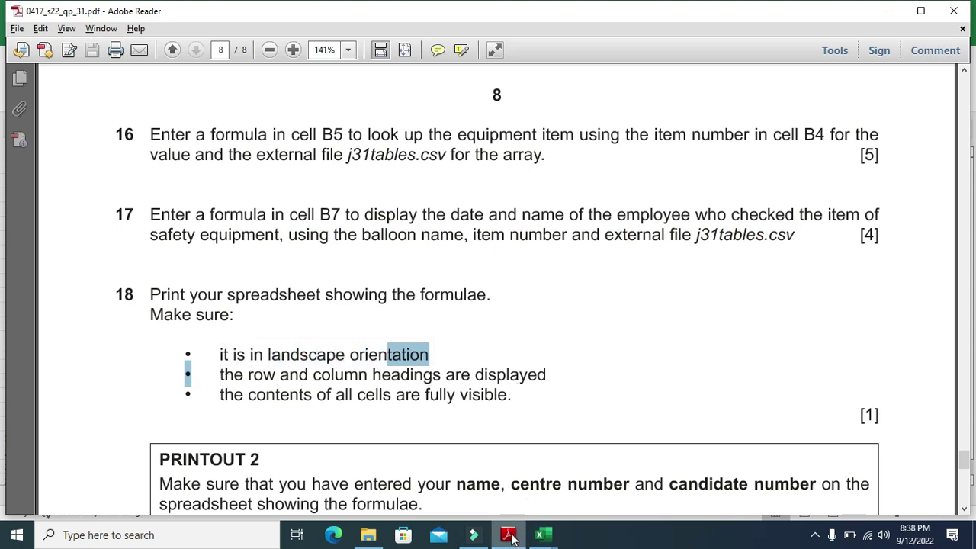
left_click(542, 535)
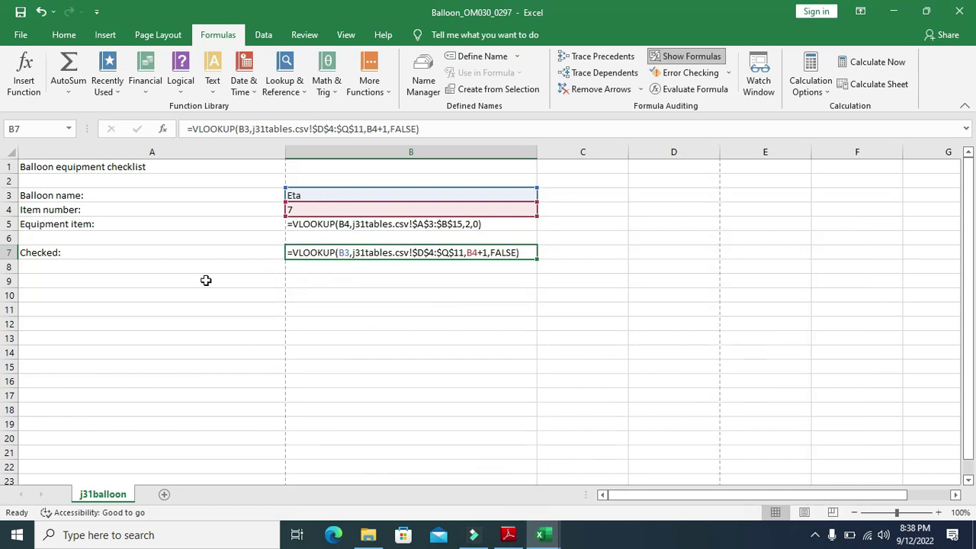
Set the printout to Landscape orientation in the Print view
left_click(20, 35)
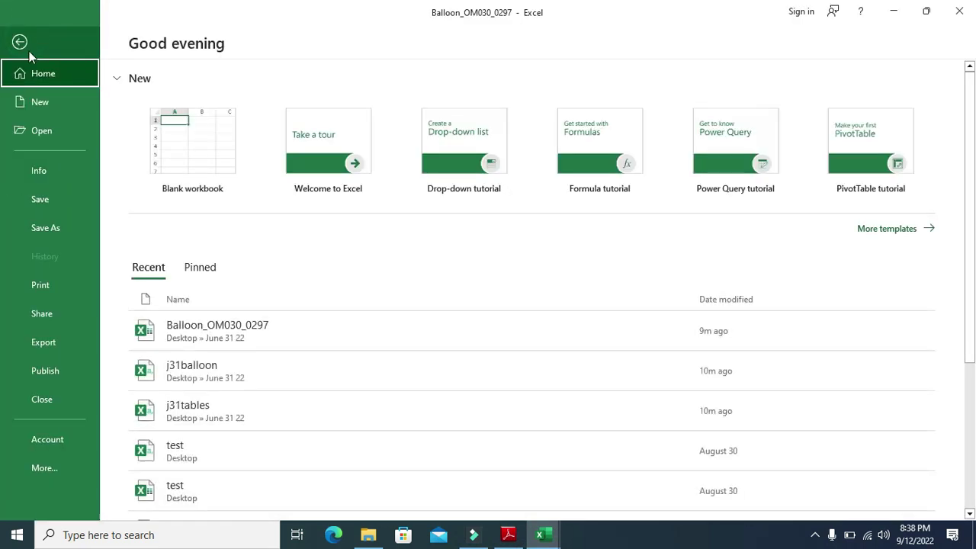
left_click(49, 283)
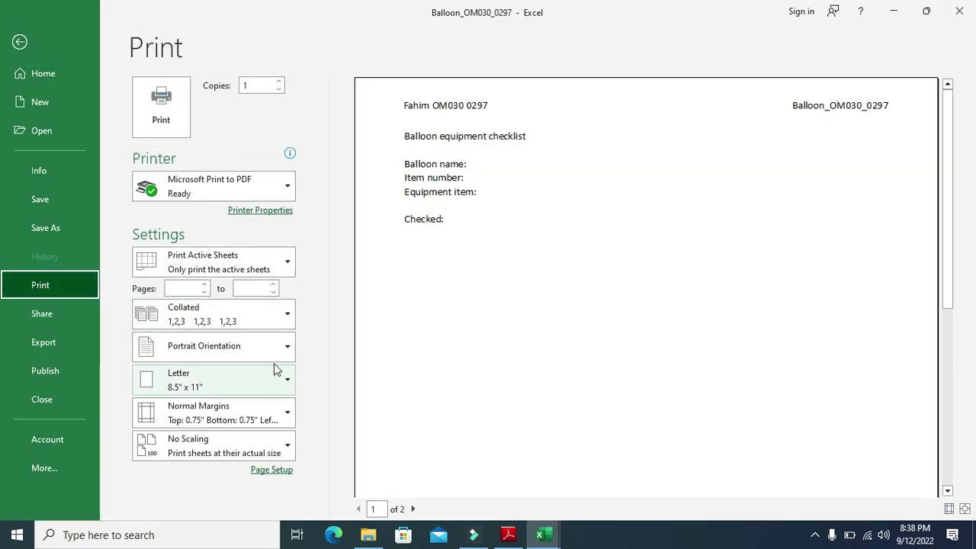
left_click(285, 346)
left_click(209, 409)
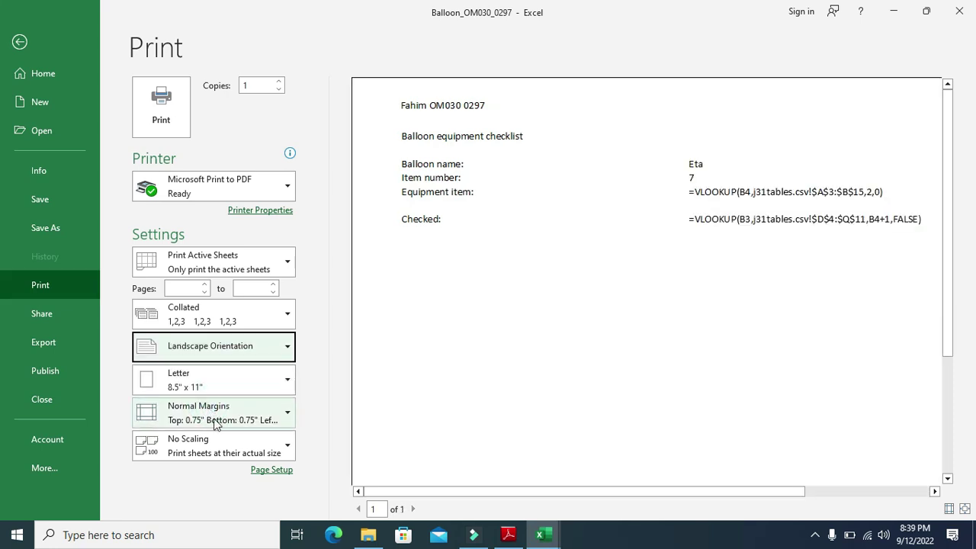
Include row and column headings via Page Setup's Sheet tab and recheck the preview
left_click(262, 470)
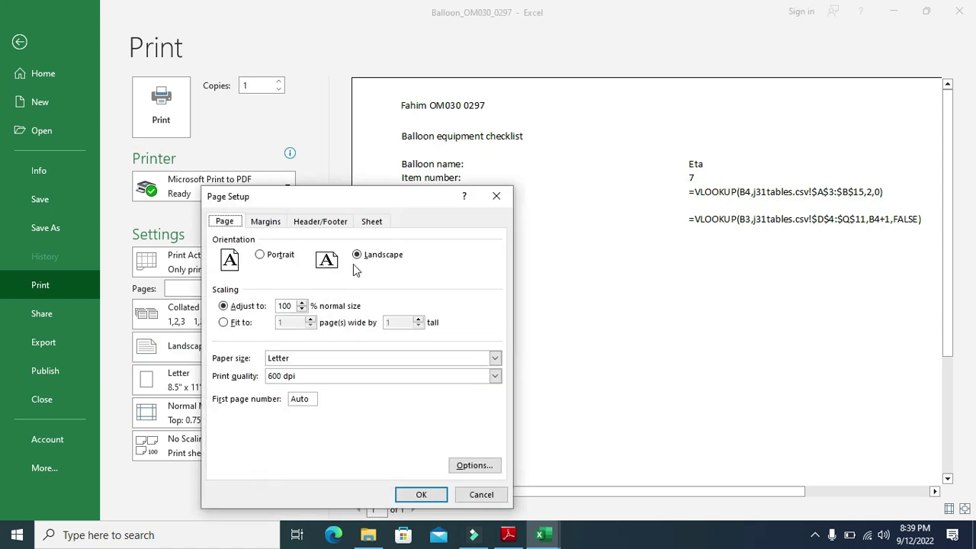
left_click(369, 222)
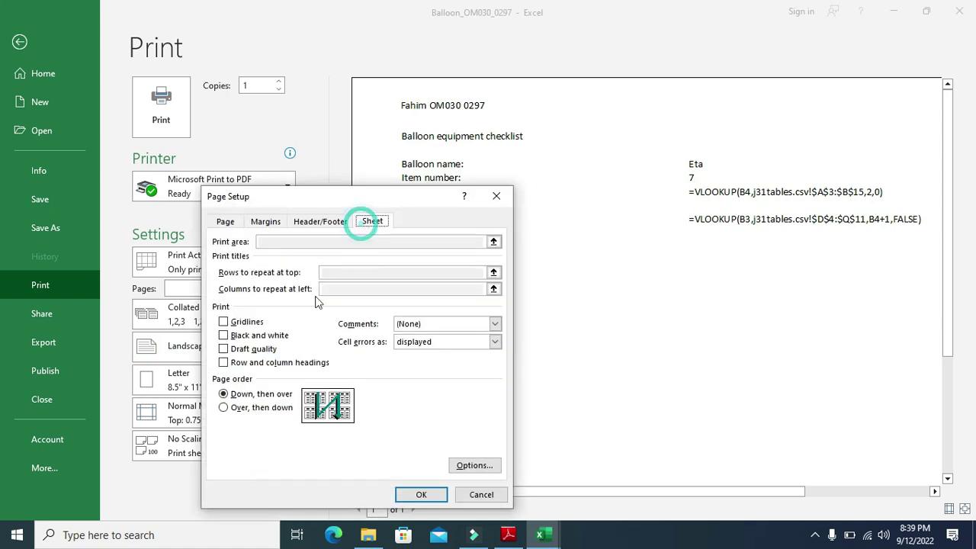
left_click(225, 363)
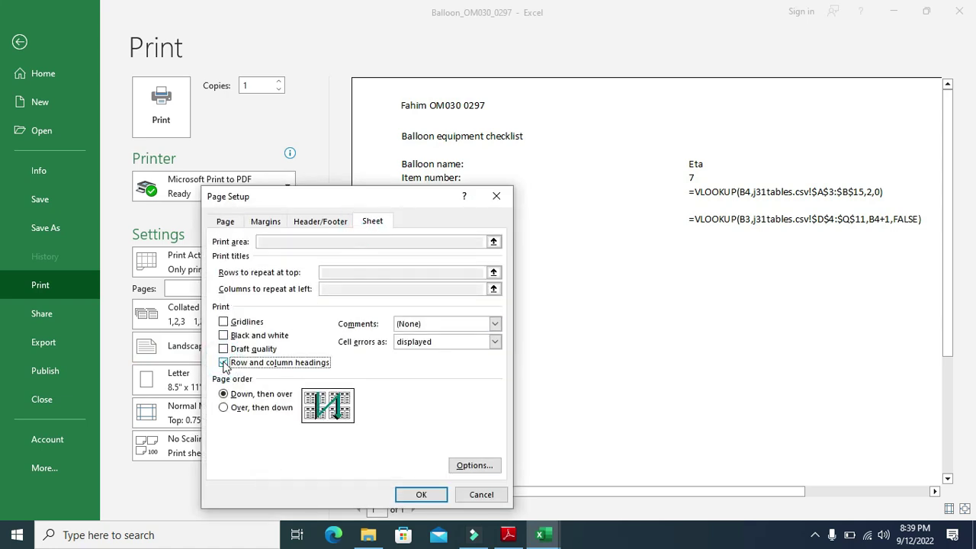
left_click(424, 496)
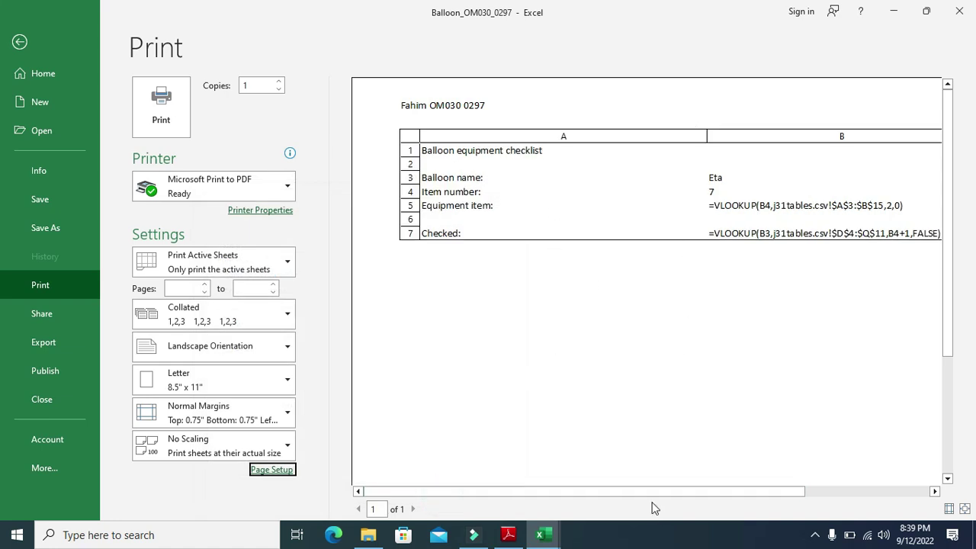
left_click_drag(647, 492, 704, 501)
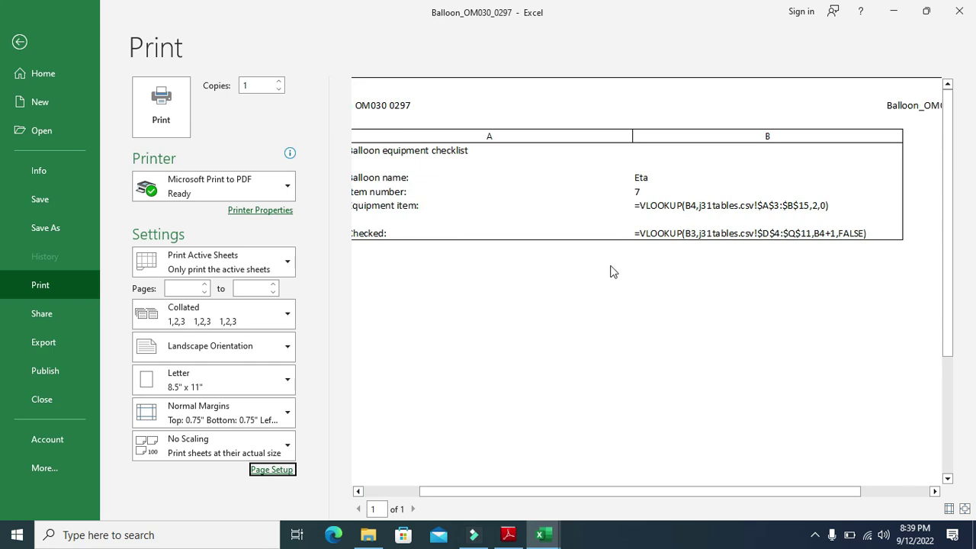
left_click(506, 537)
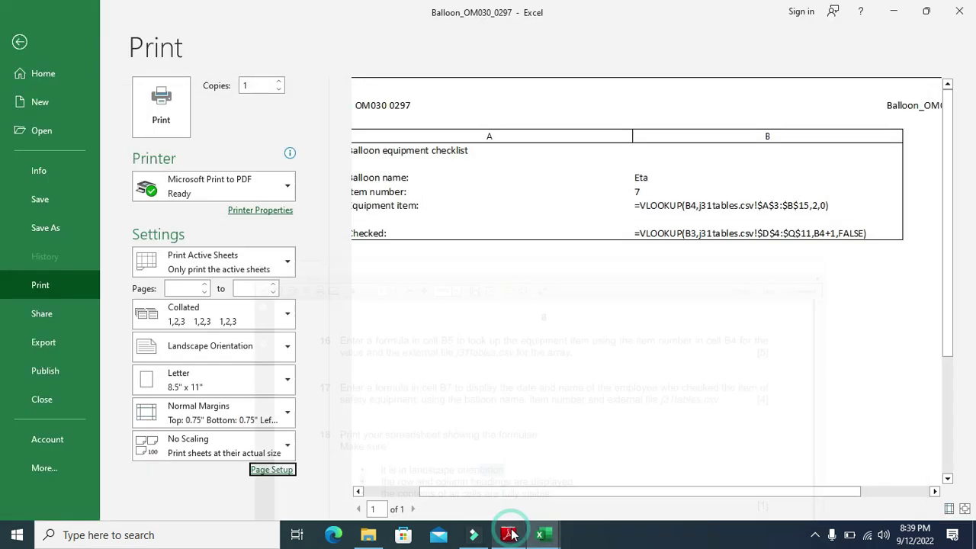
left_click(508, 534)
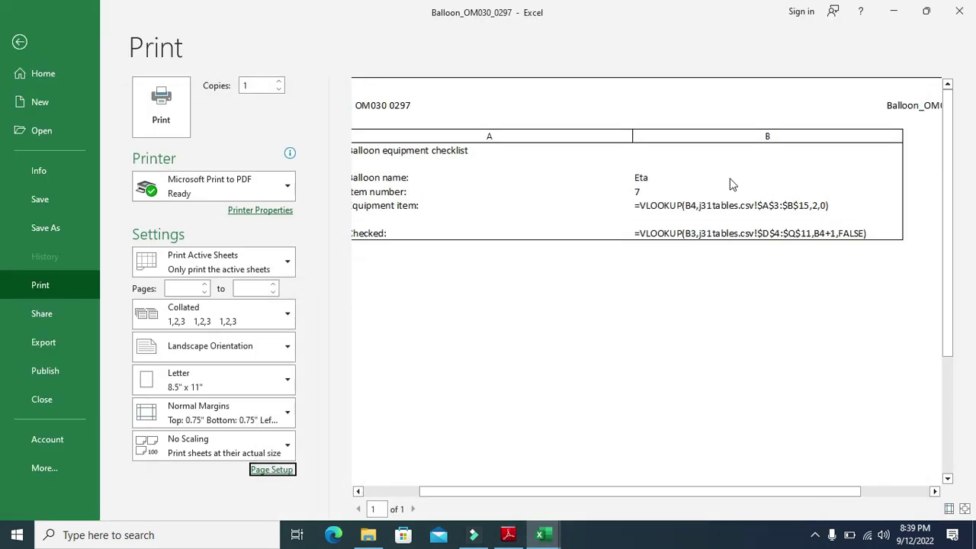
left_click_drag(467, 495, 424, 494)
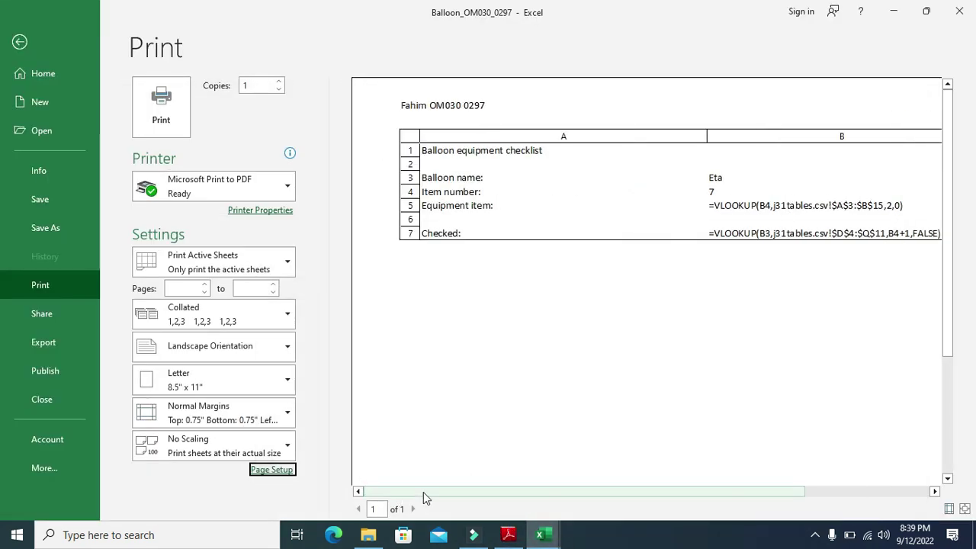
Scroll the exam PDF down to read question 19's instructions
left_click(509, 538)
scroll(352, 389, "down", 3)
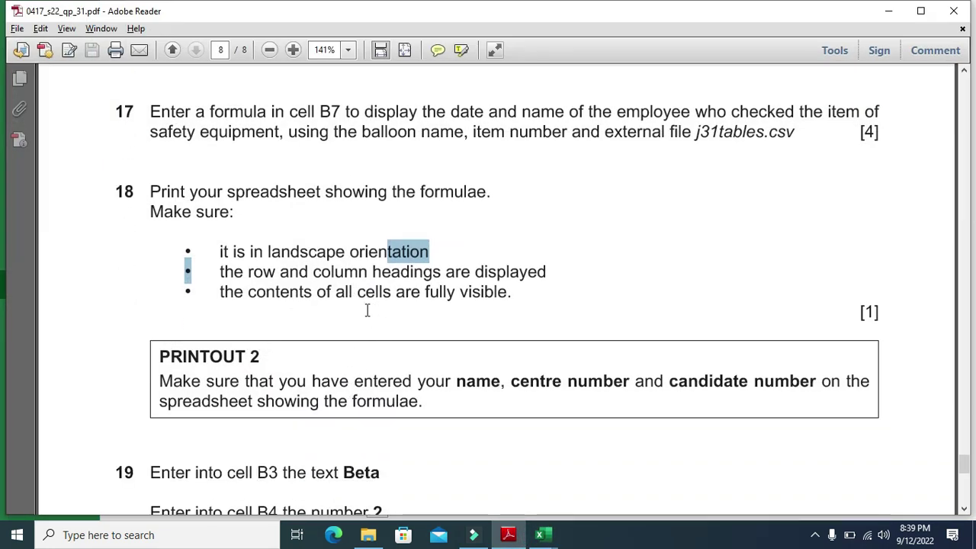
scroll(367, 310, "down", 8)
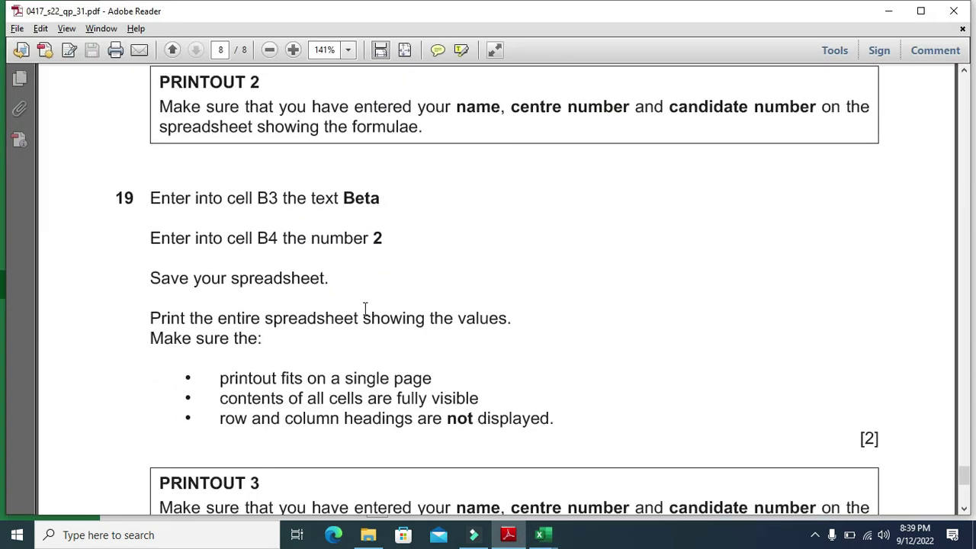
scroll(365, 309, "down", 2)
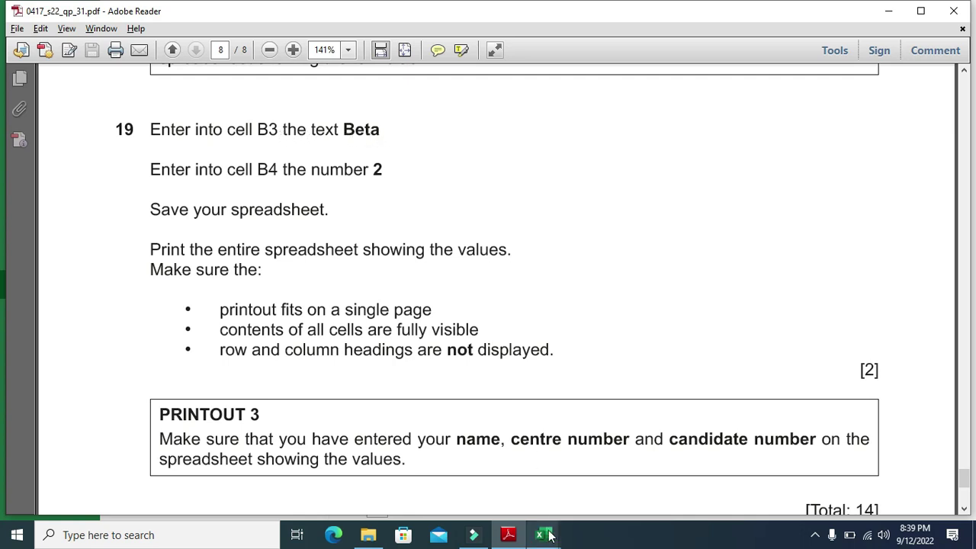
Leave the print preview and turn Show Formulas off so the sheet shows values
mouse_move(543, 534)
left_click(600, 465)
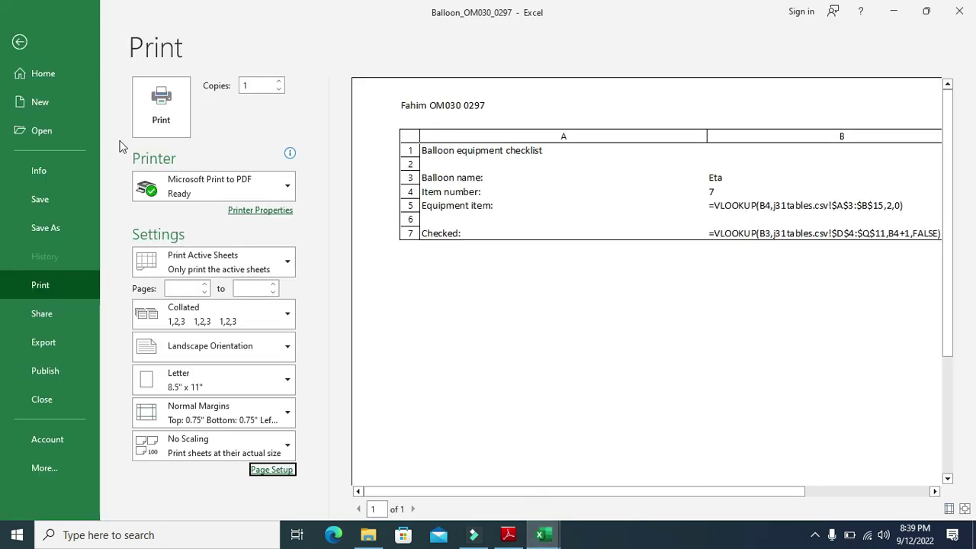
left_click(19, 41)
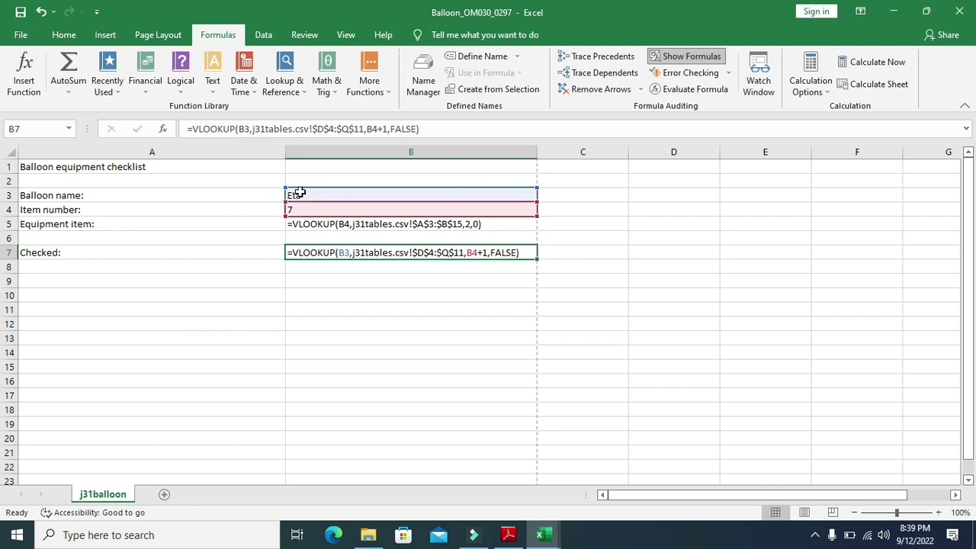
left_click(671, 55)
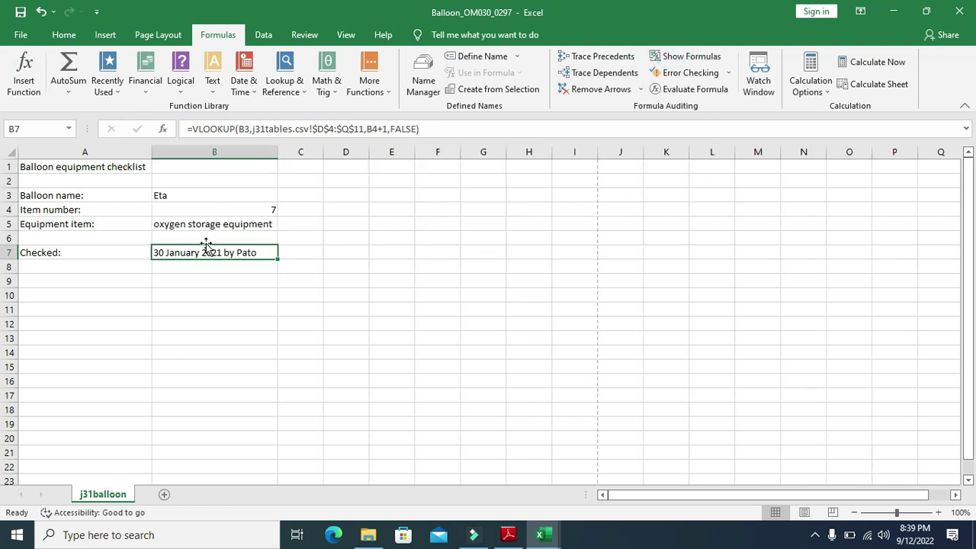
Enter Beta in B3 and 2 in B4, then autofit column B's width
left_click(184, 195)
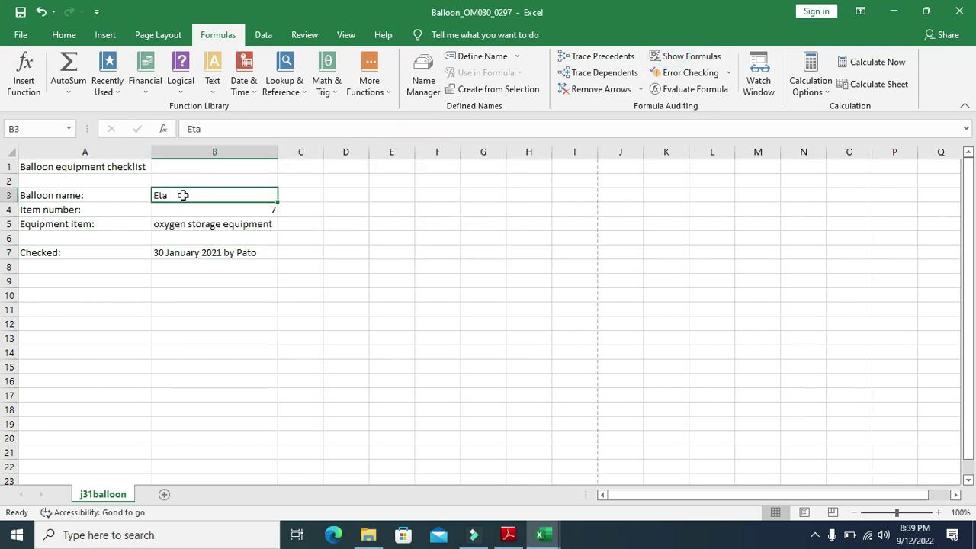
type("Be")
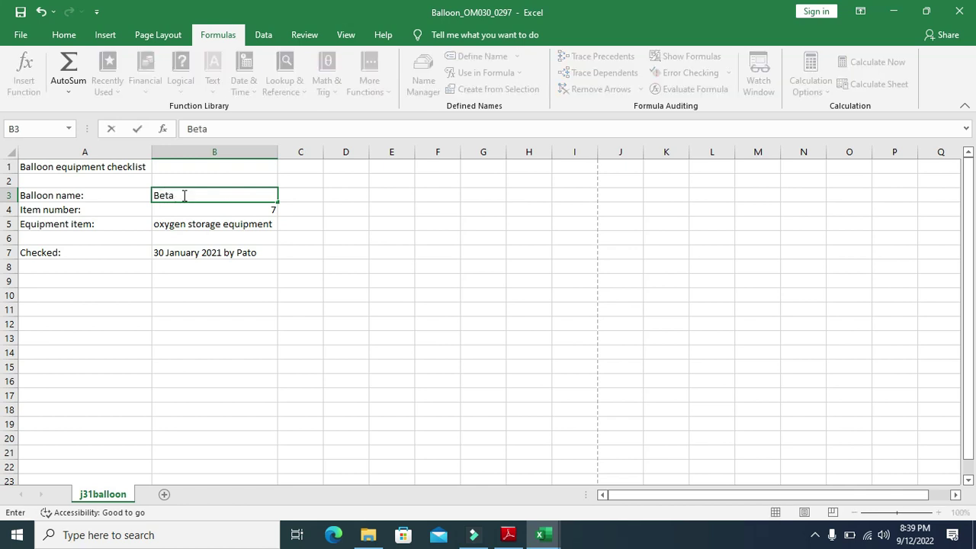
key("Return")
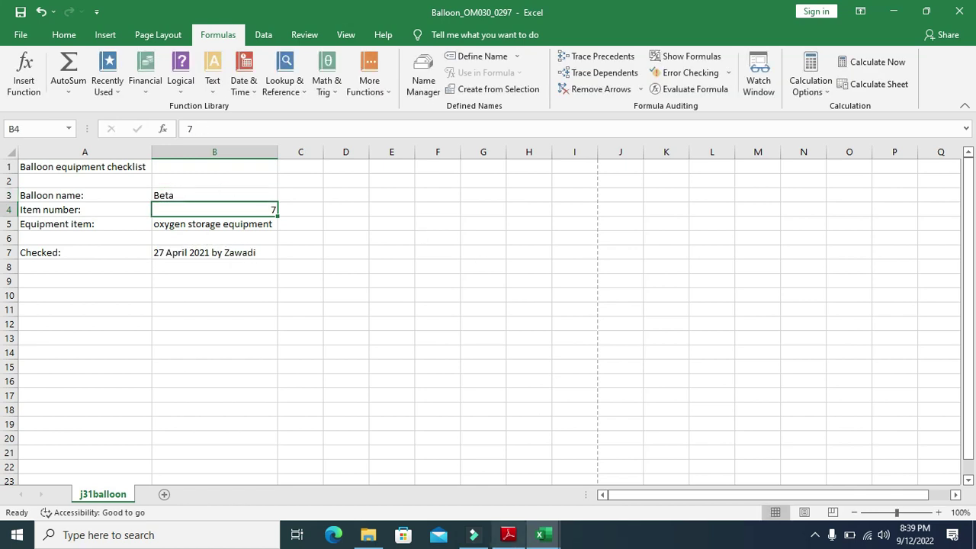
left_click(509, 535)
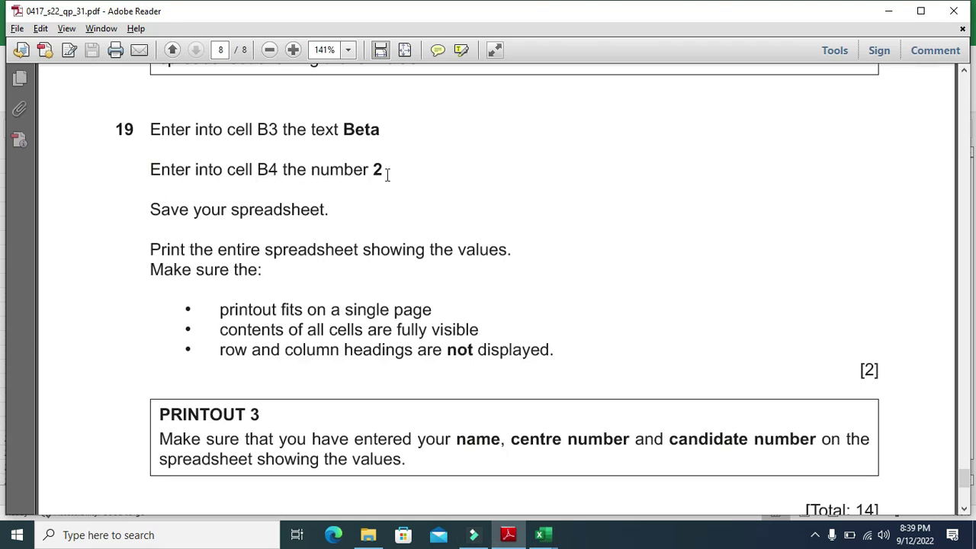
left_click(543, 535)
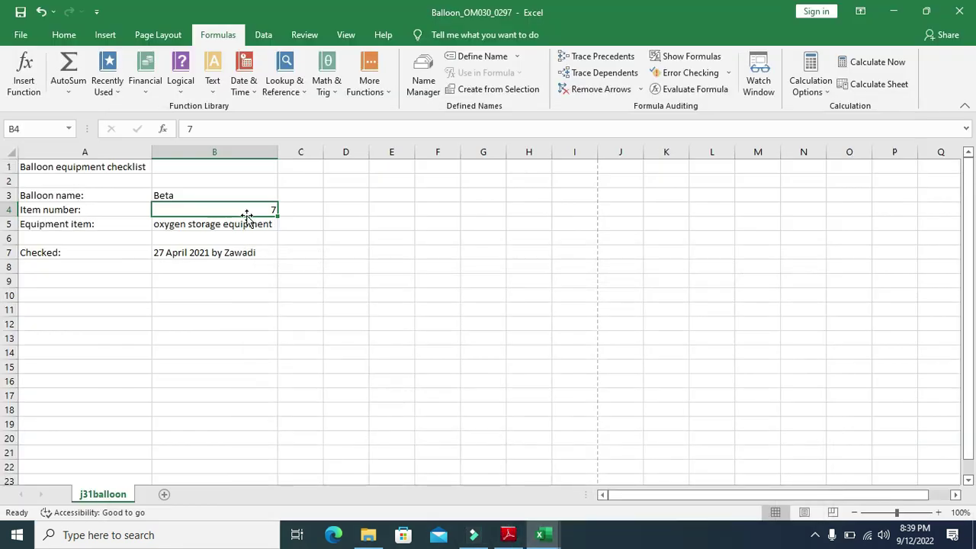
type("2")
key("Return")
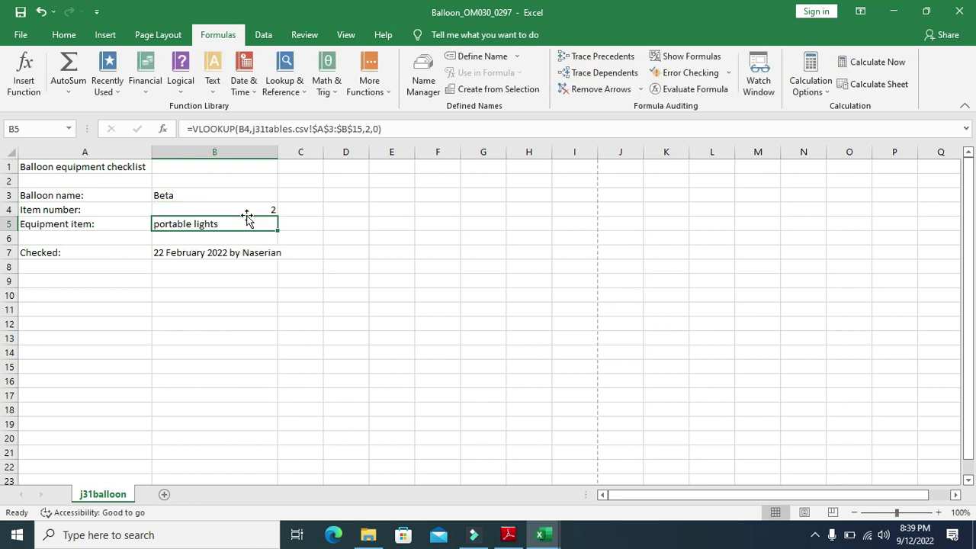
double_click(278, 151)
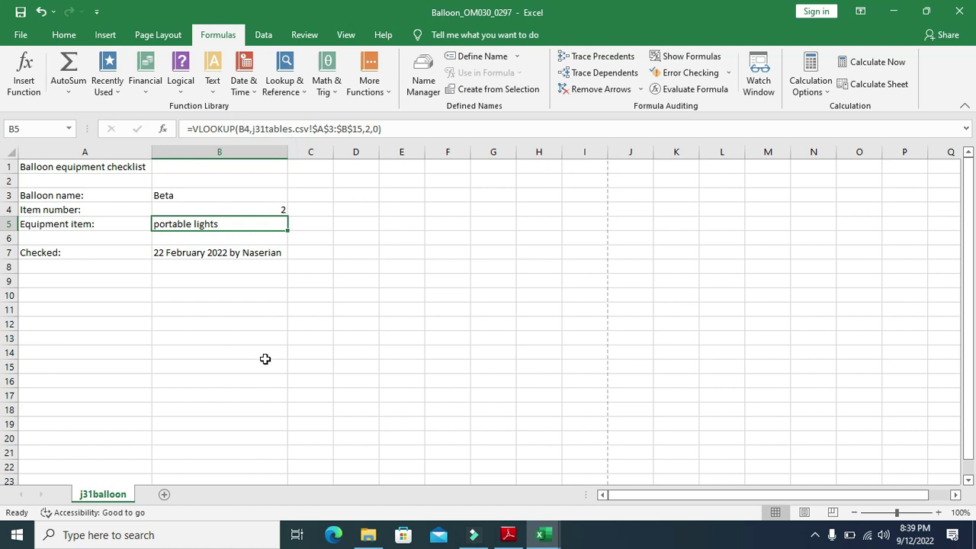
key("alt+Tab")
Highlight question 19's line about printing the entire spreadsheet showing values
scroll(382, 355, "down", 1)
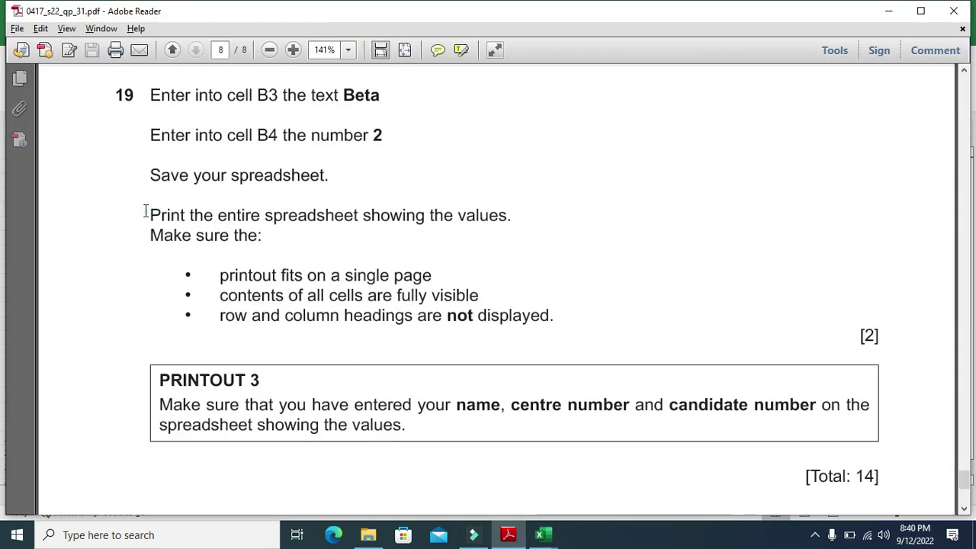
left_click_drag(150, 215, 348, 222)
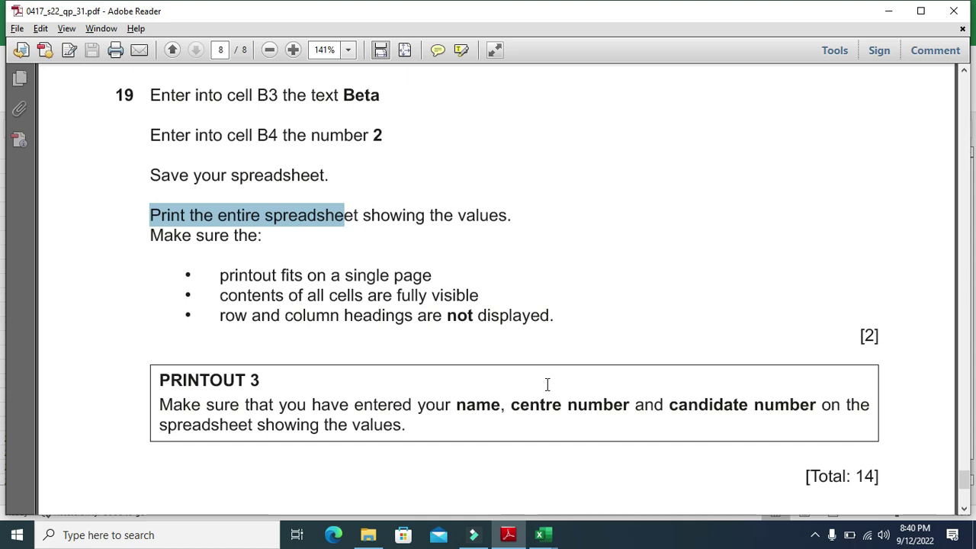
Back in the Balloon workbook, set the print orientation to Portrait
mouse_move(540, 535)
left_click(590, 474)
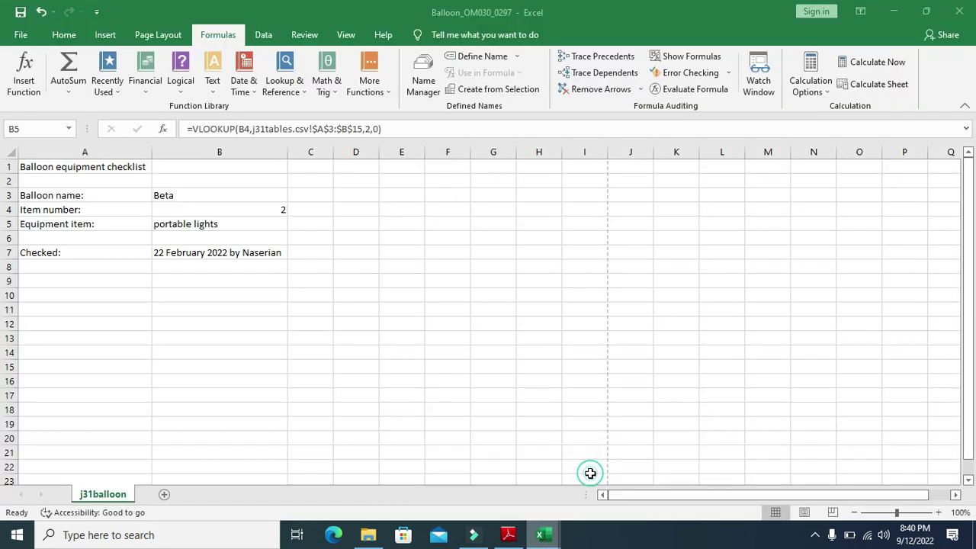
left_click(21, 35)
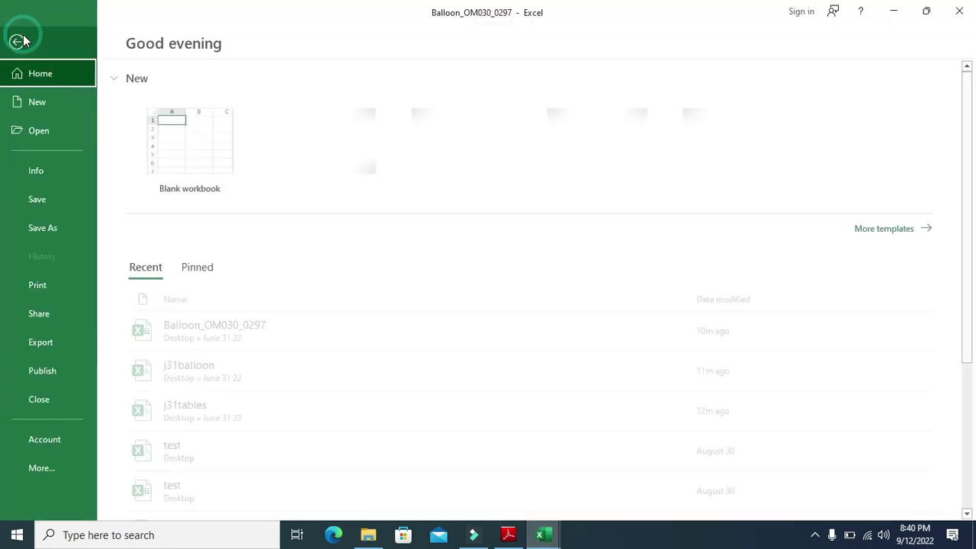
left_click(50, 286)
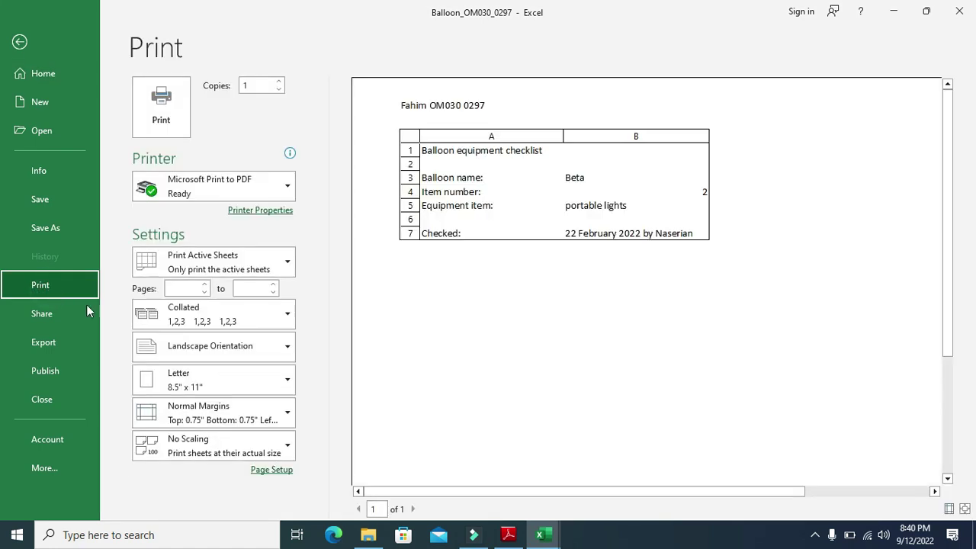
left_click(244, 347)
left_click(215, 379)
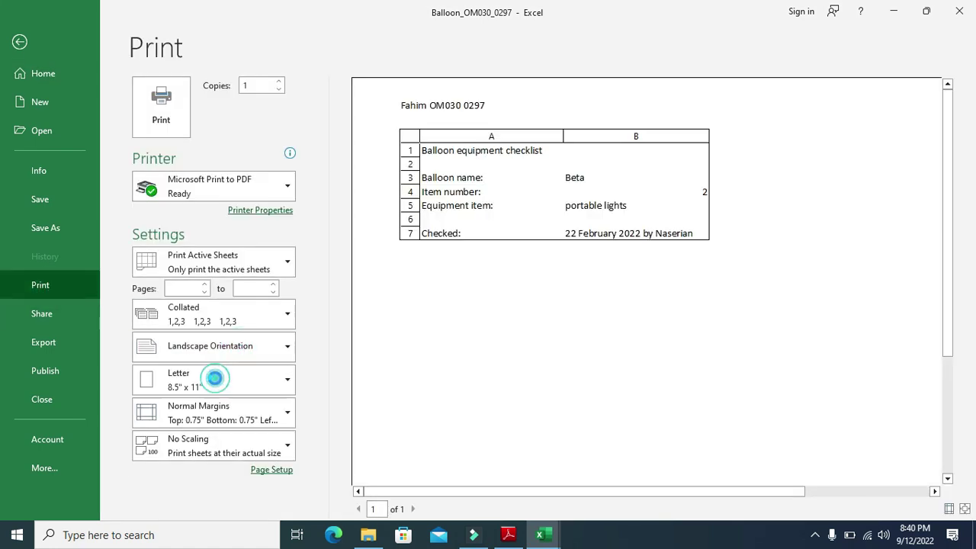
Turn off printing of row and column headings in Page Setup
left_click(271, 471)
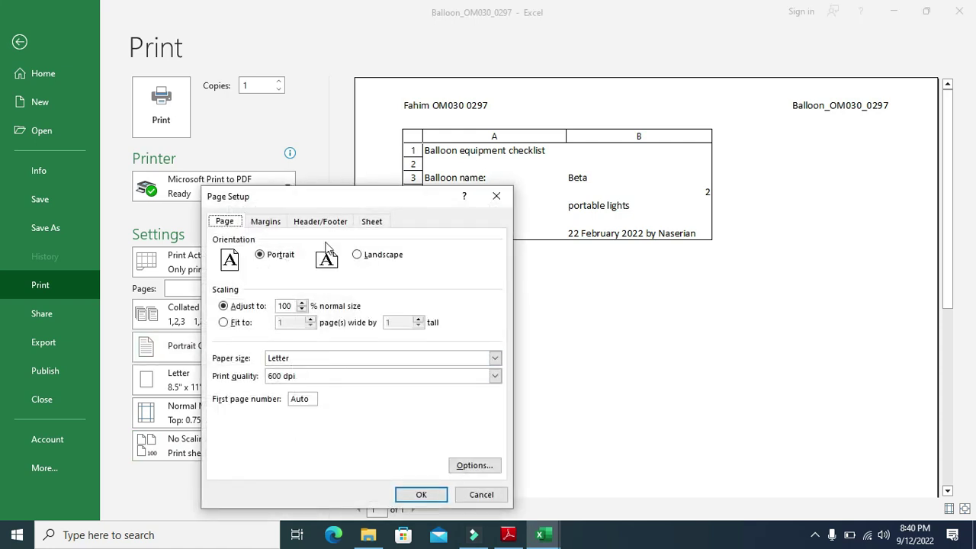
left_click(371, 222)
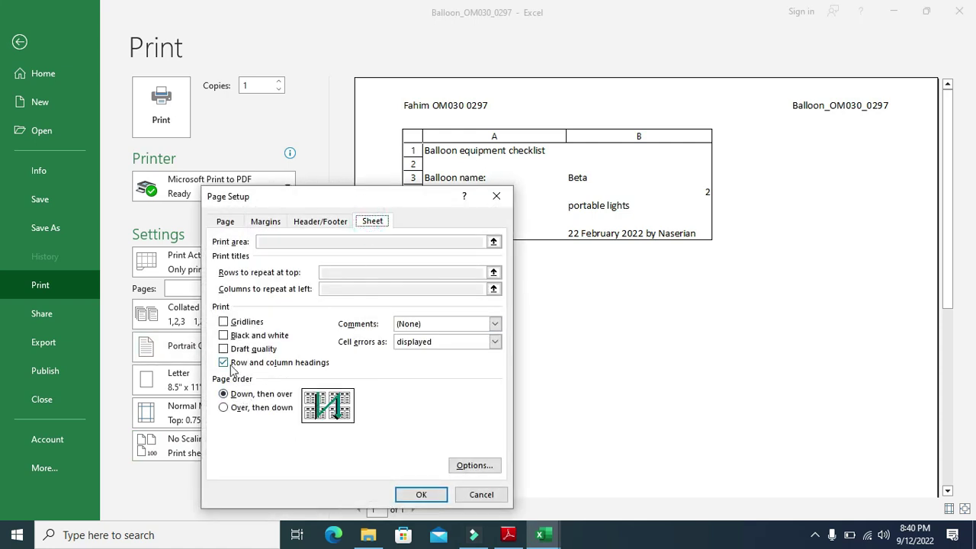
left_click(223, 364)
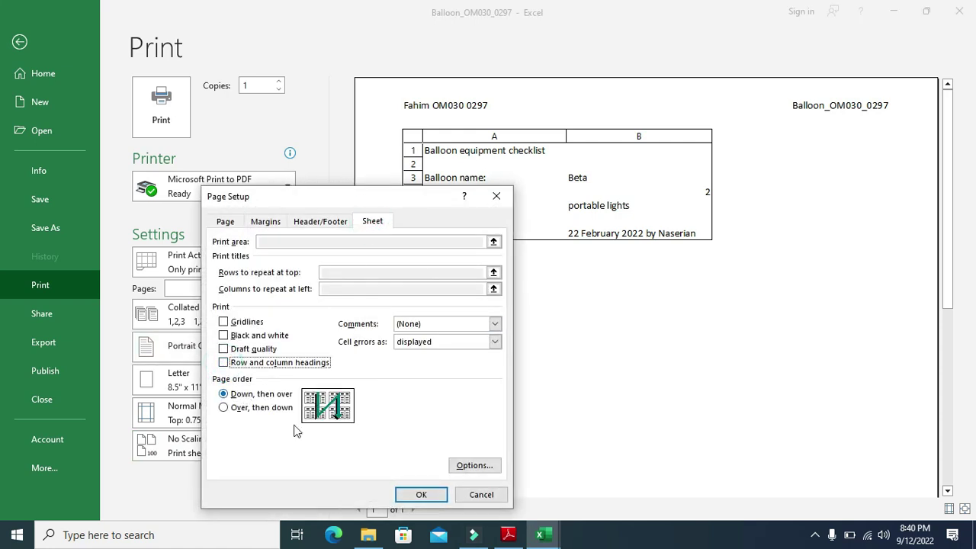
left_click(421, 495)
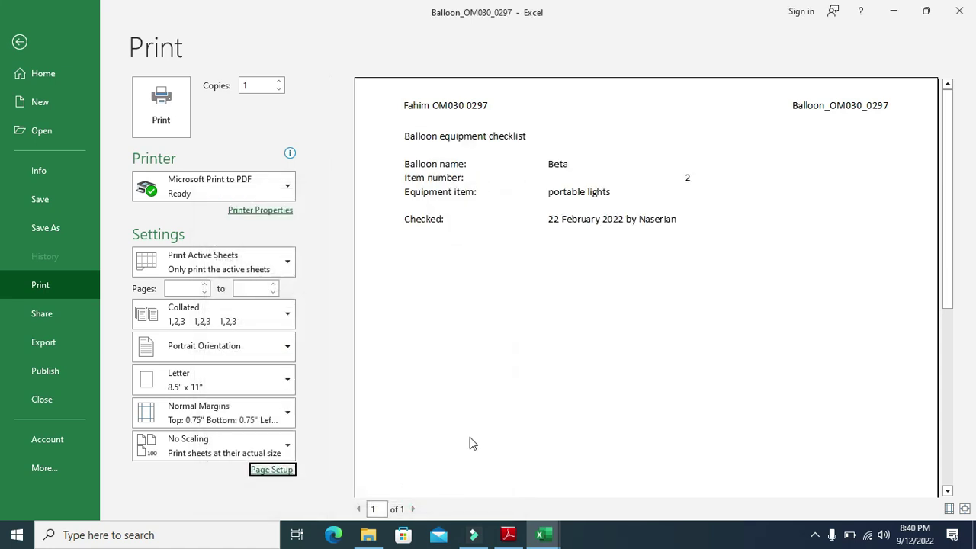
Switch to the exam PDF and scroll over questions 17 and 18 on page 8
key("alt+Tab")
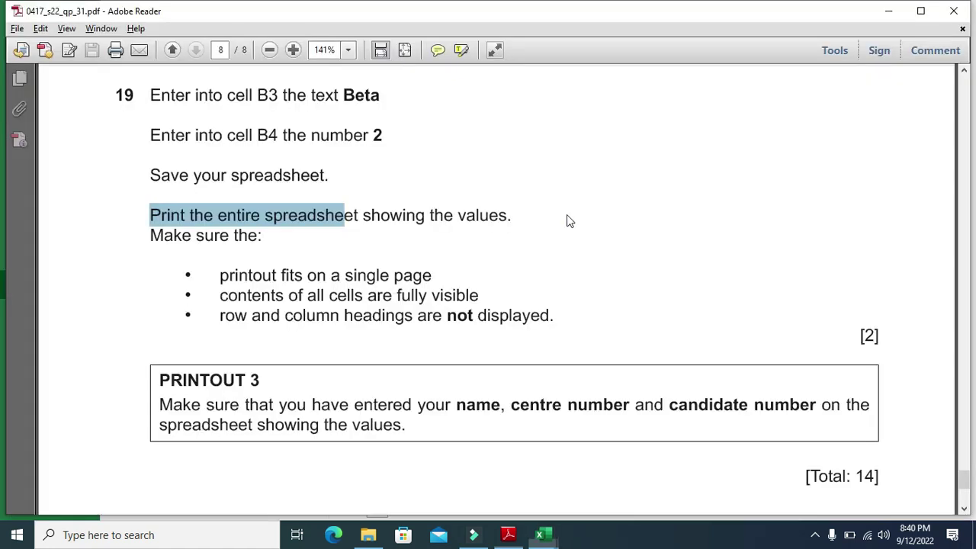
scroll(530, 319, "down", 2)
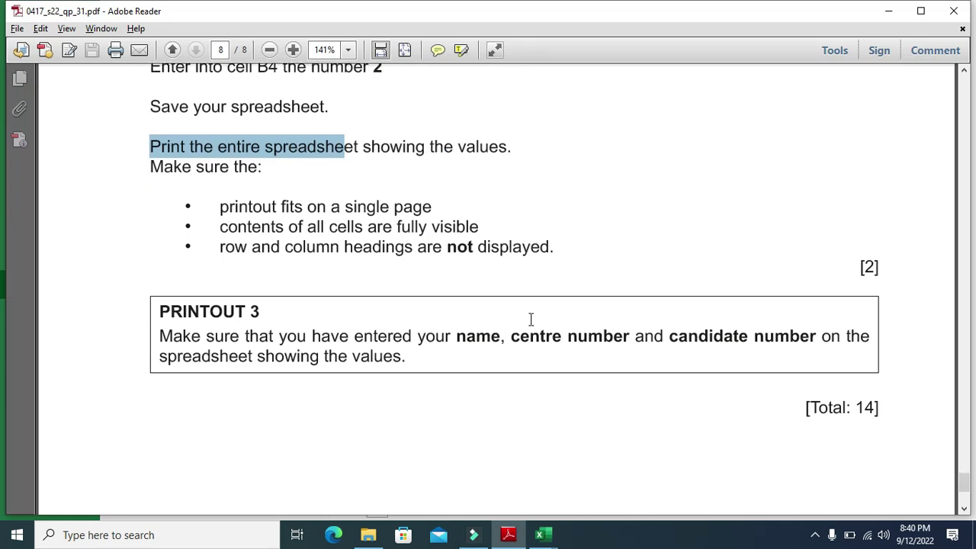
scroll(530, 319, "down", 5)
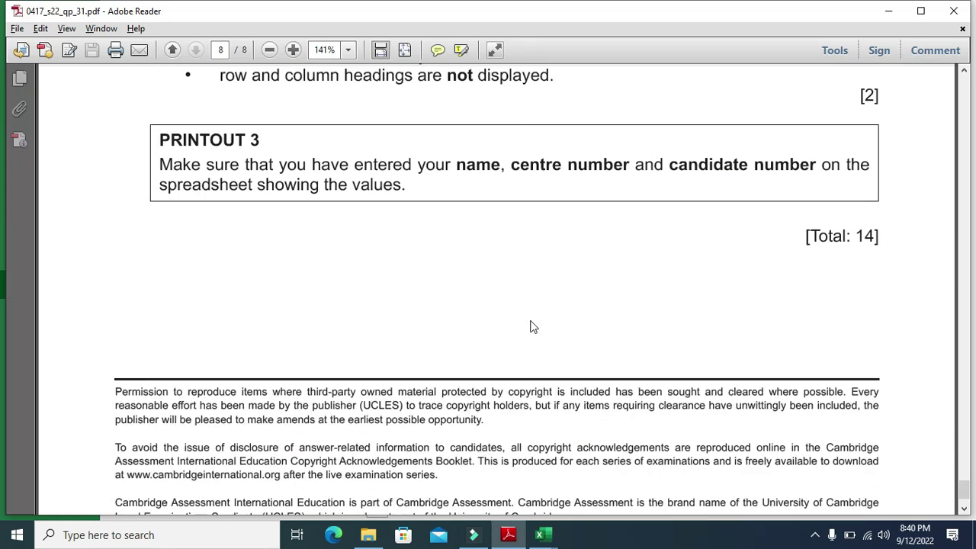
scroll(530, 319, "up", 5)
scroll(530, 319, "up", 1)
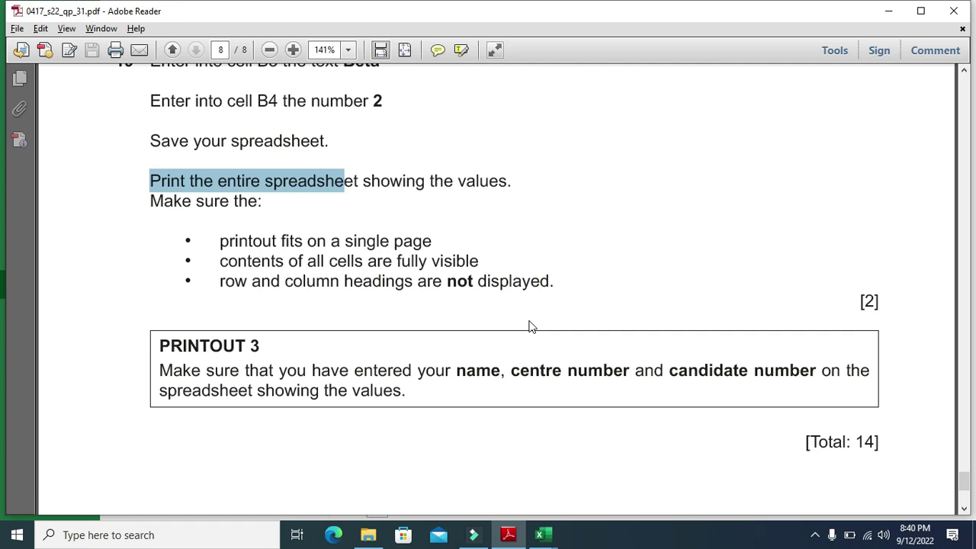
scroll(532, 327, "down", 6)
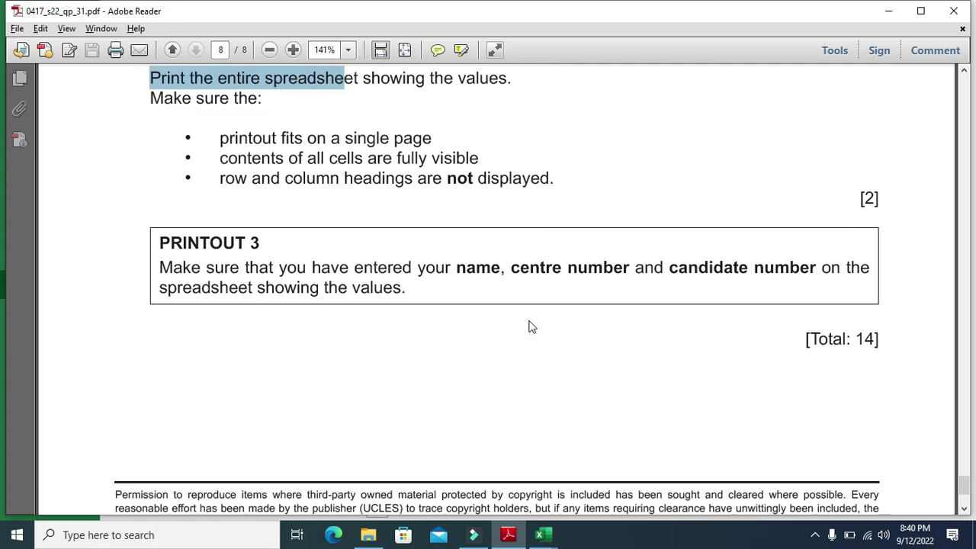
scroll(532, 326, "up", 6)
scroll(531, 326, "up", 8)
scroll(532, 326, "up", 4)
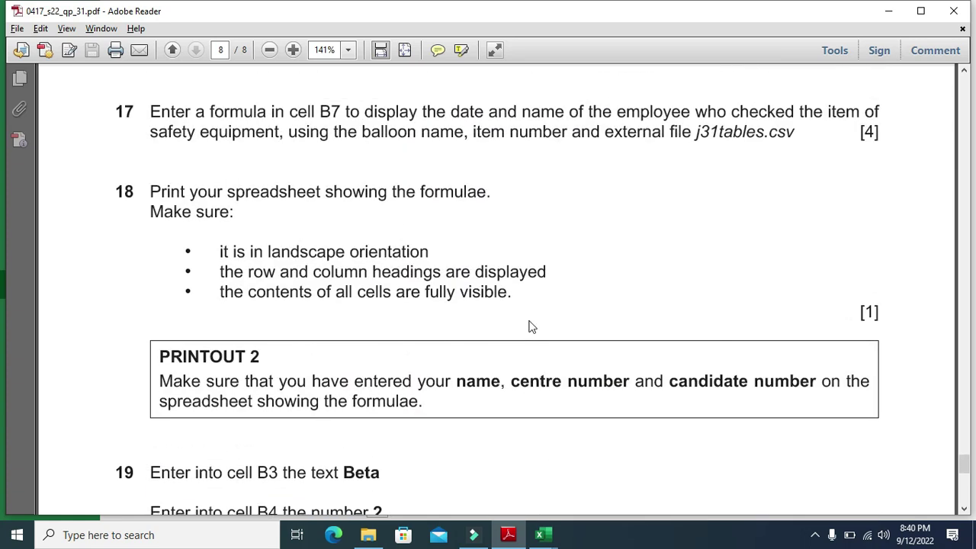